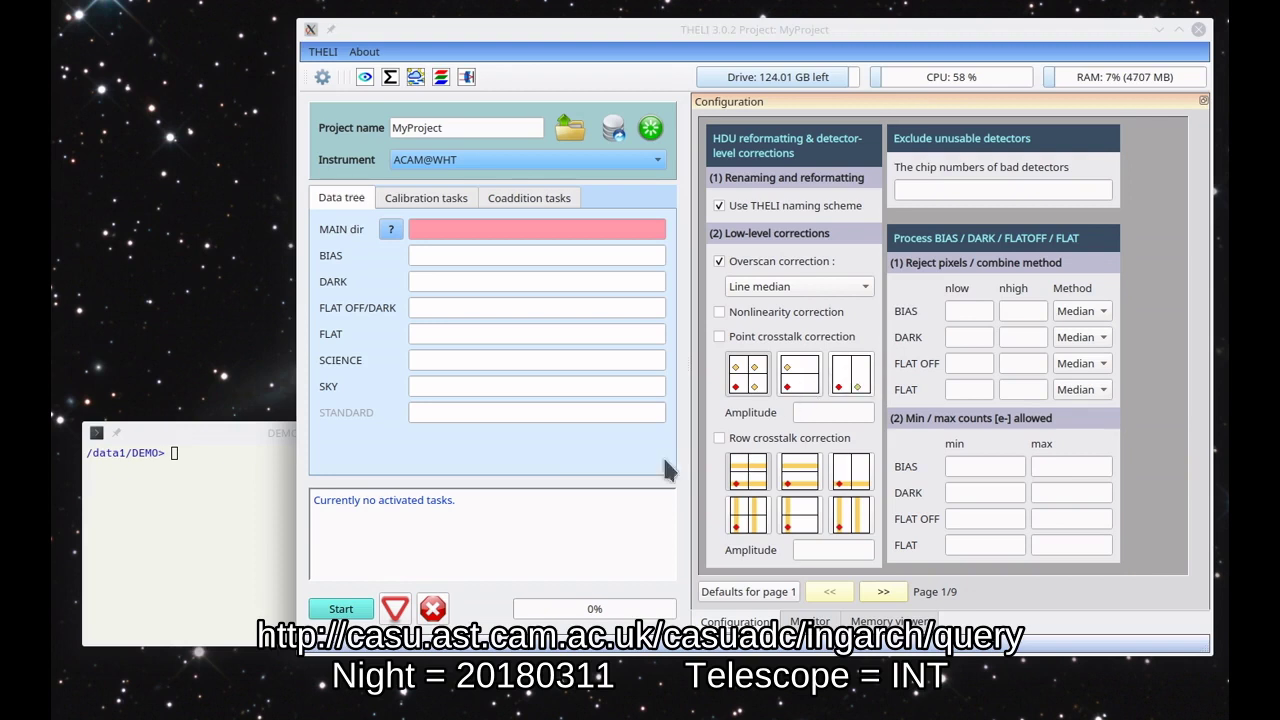
Switch to the Konsole terminal and list the files in the DEMO directory and all its subdirectories.
click(177, 508)
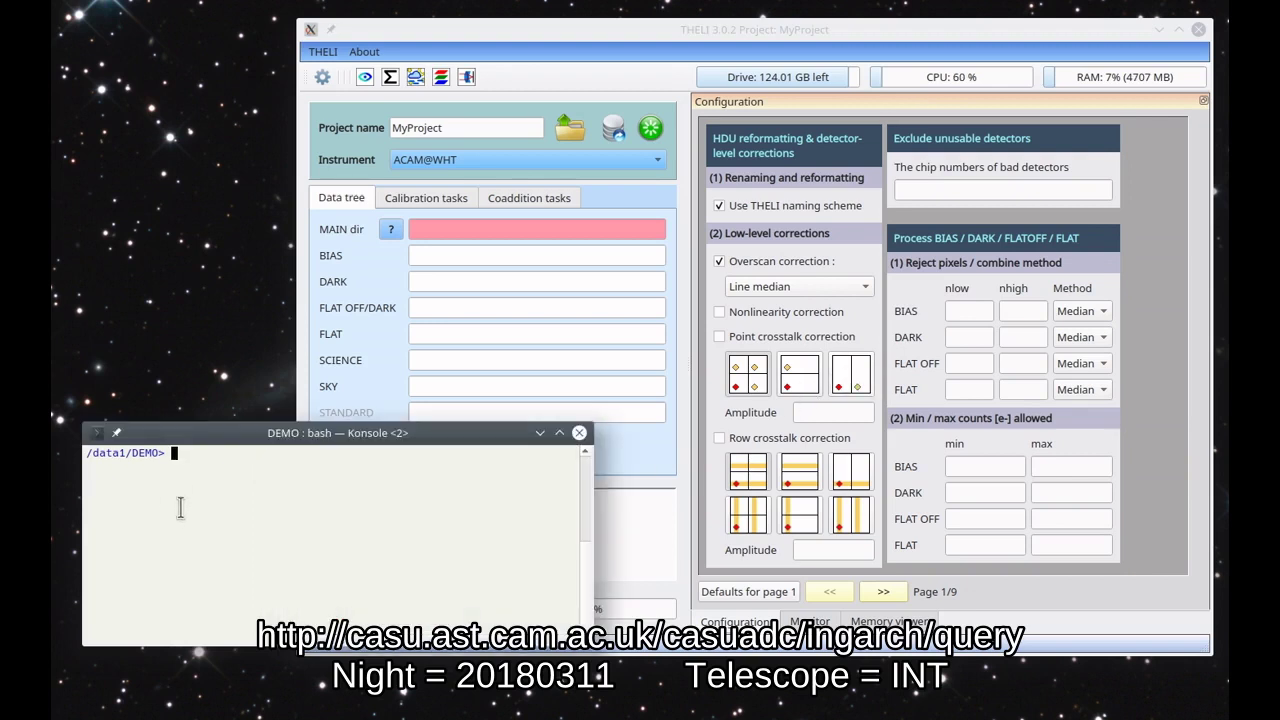
text(ls)
key(Return)
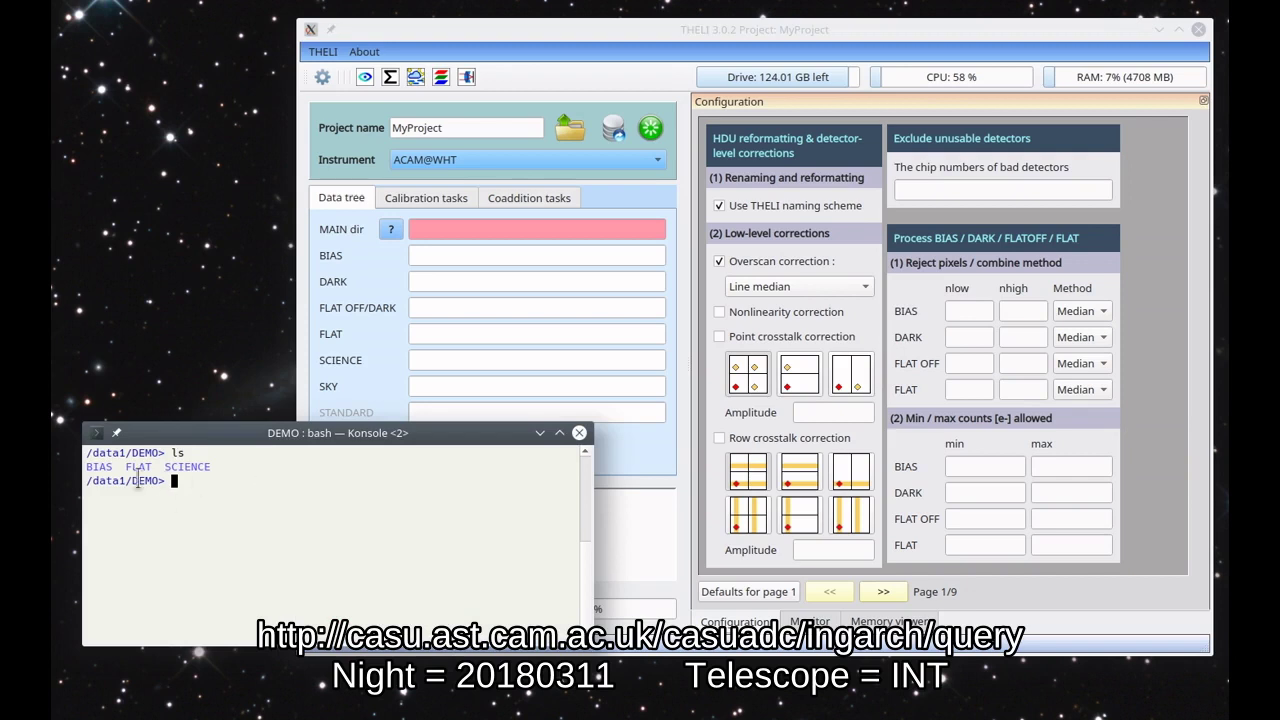
drag(88, 466, 222, 468)
click(242, 470)
text(ls *)
key(Return)
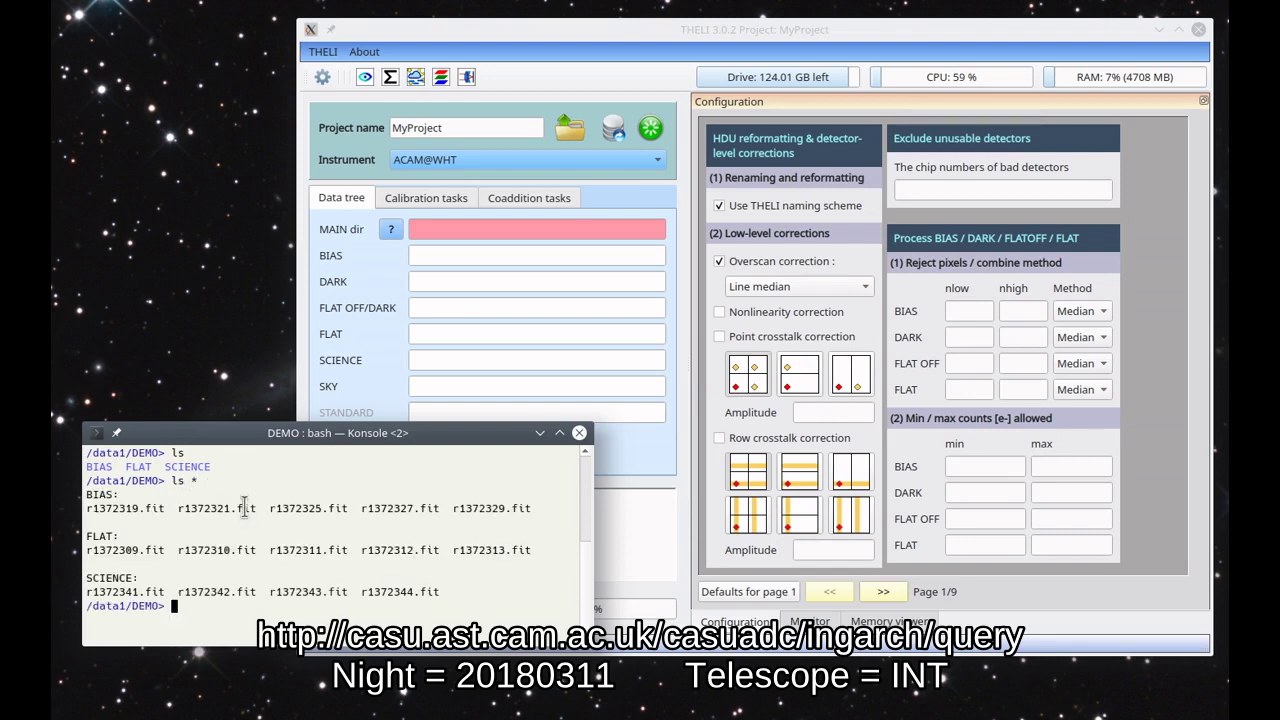
drag(86, 508, 531, 508)
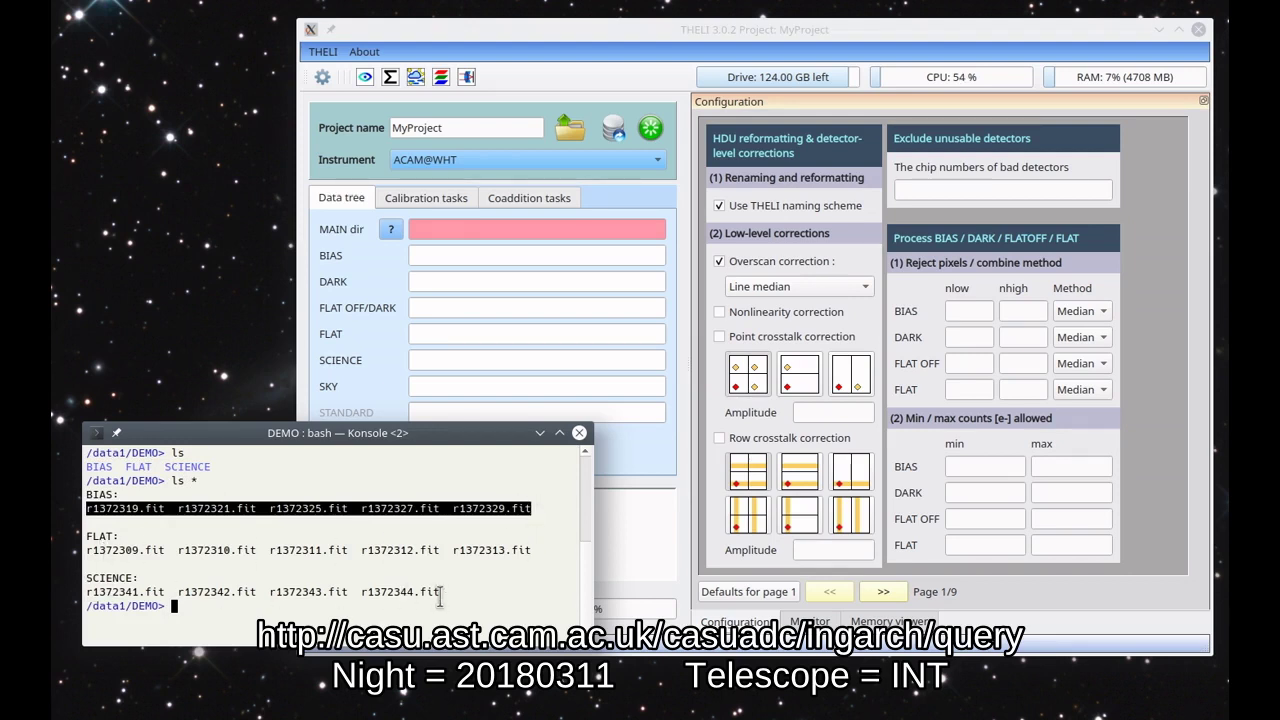
Switch back to THELI and name the project DEMO_WFC.
click(566, 38)
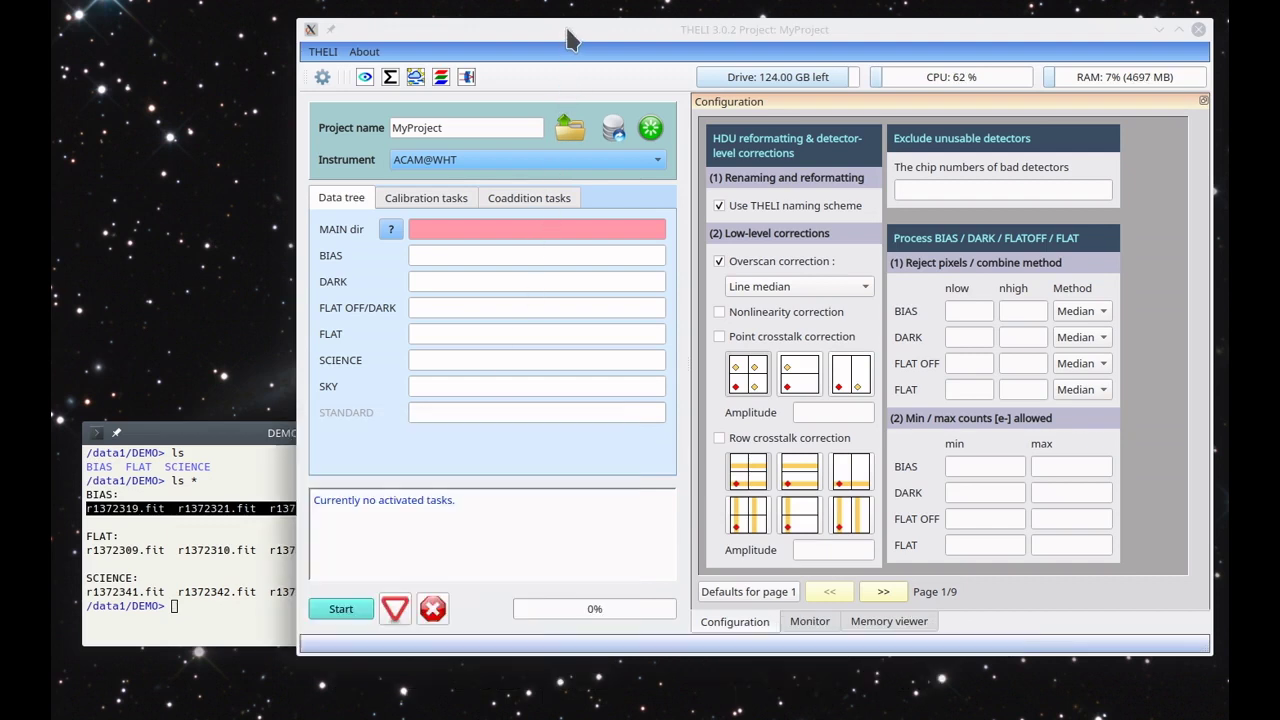
double_click(453, 127)
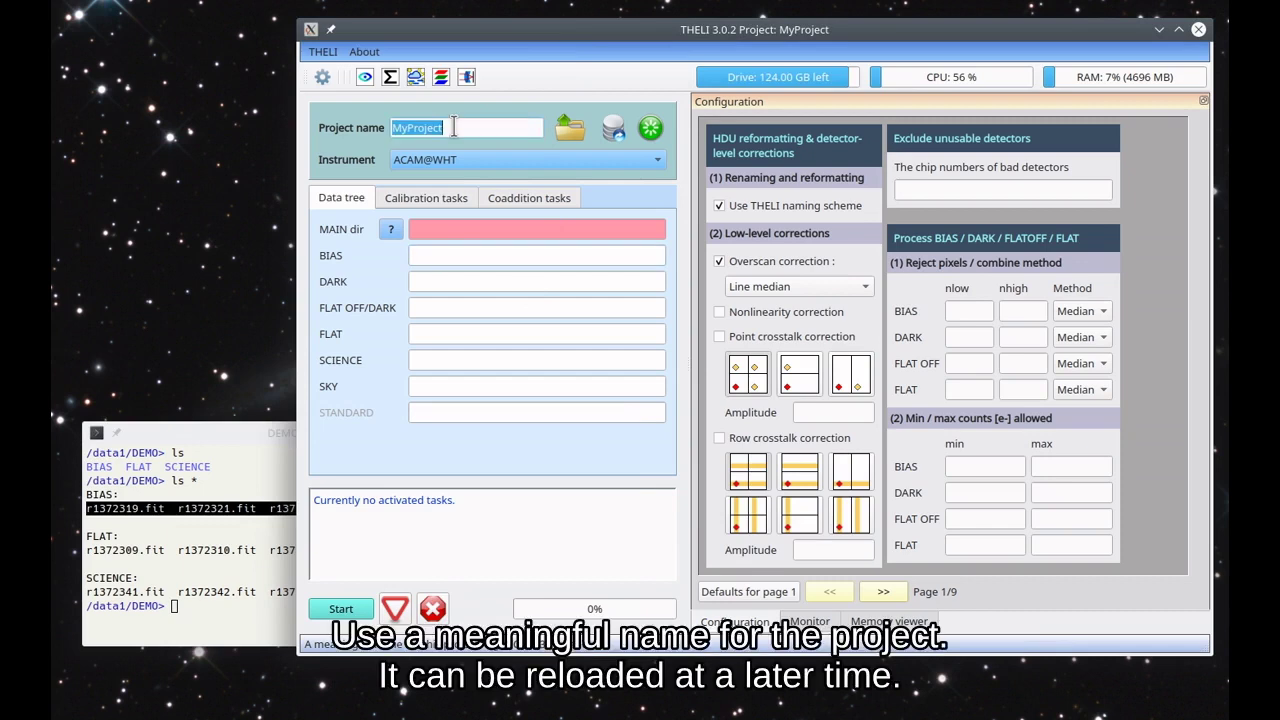
text(DEMO_WF)
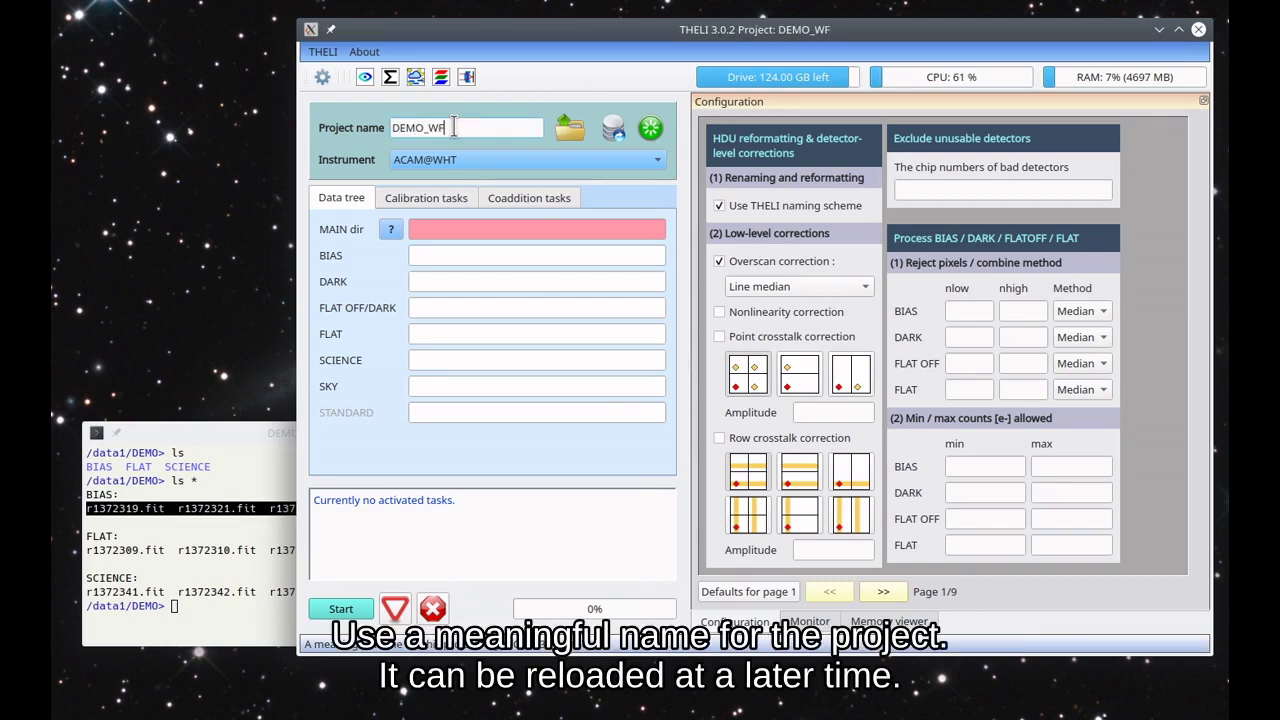
text(C)
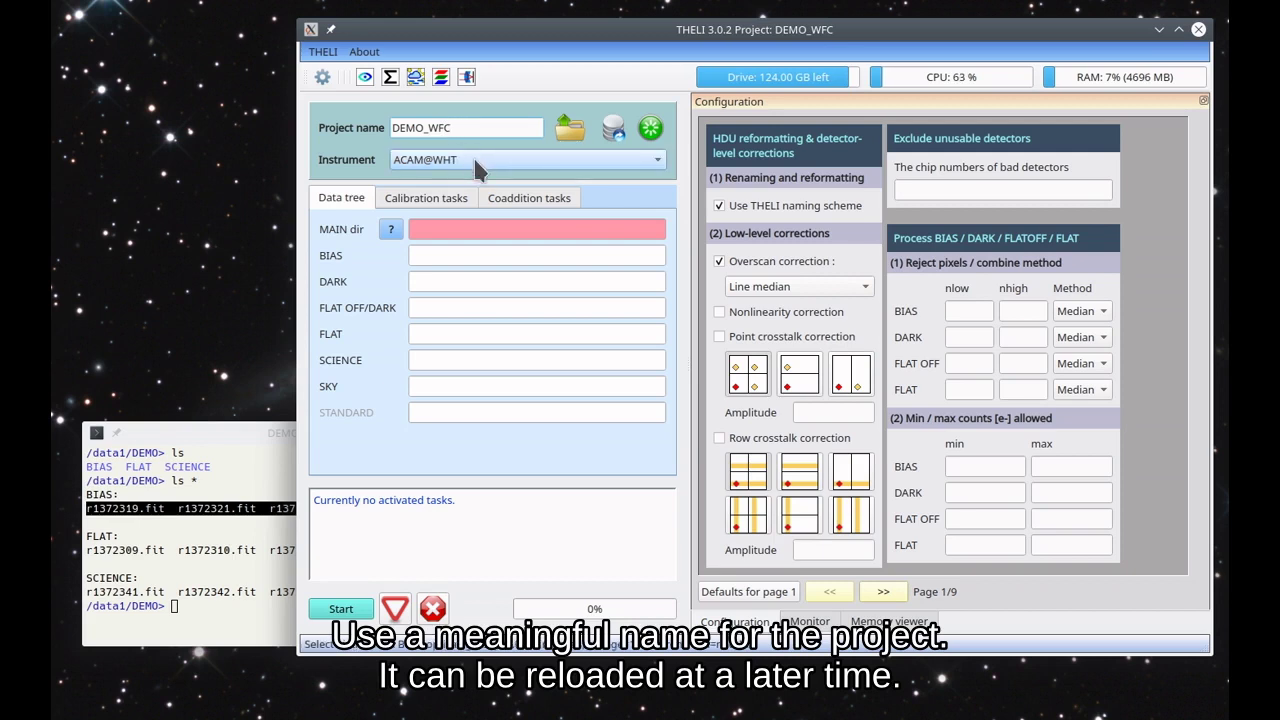
Choose WFC@INT as the project's instrument.
click(452, 162)
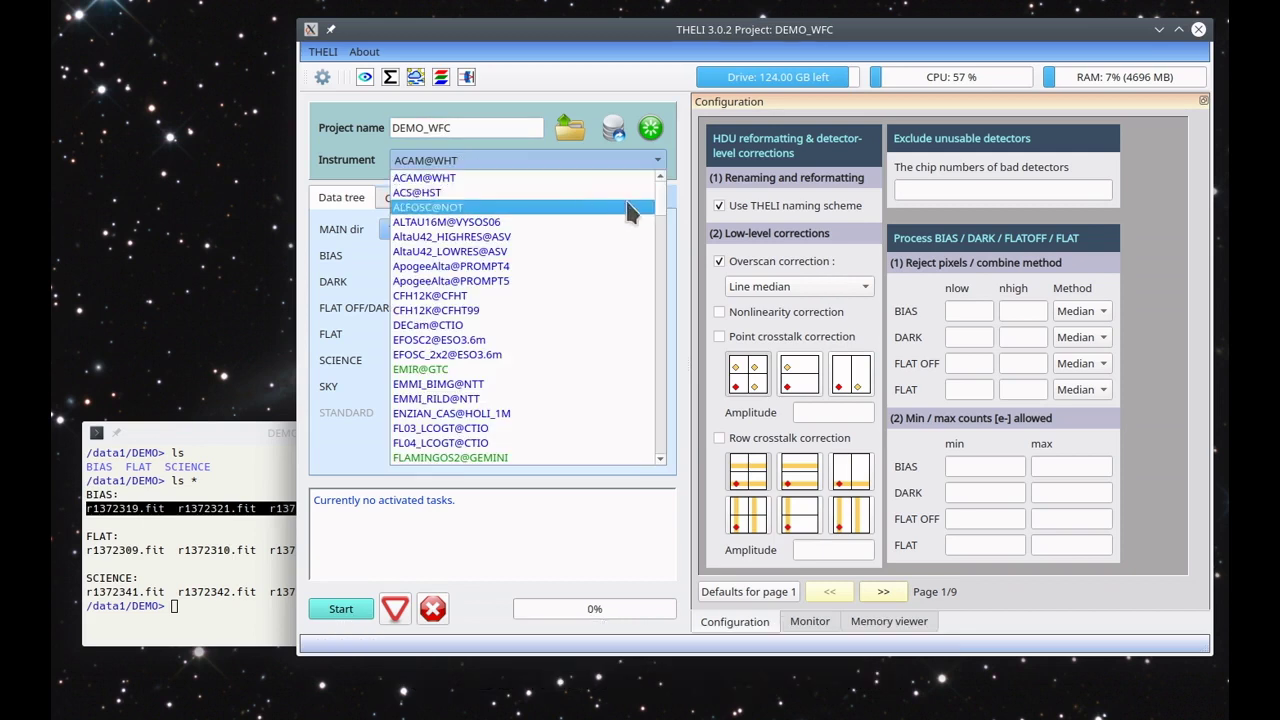
drag(660, 200, 660, 398)
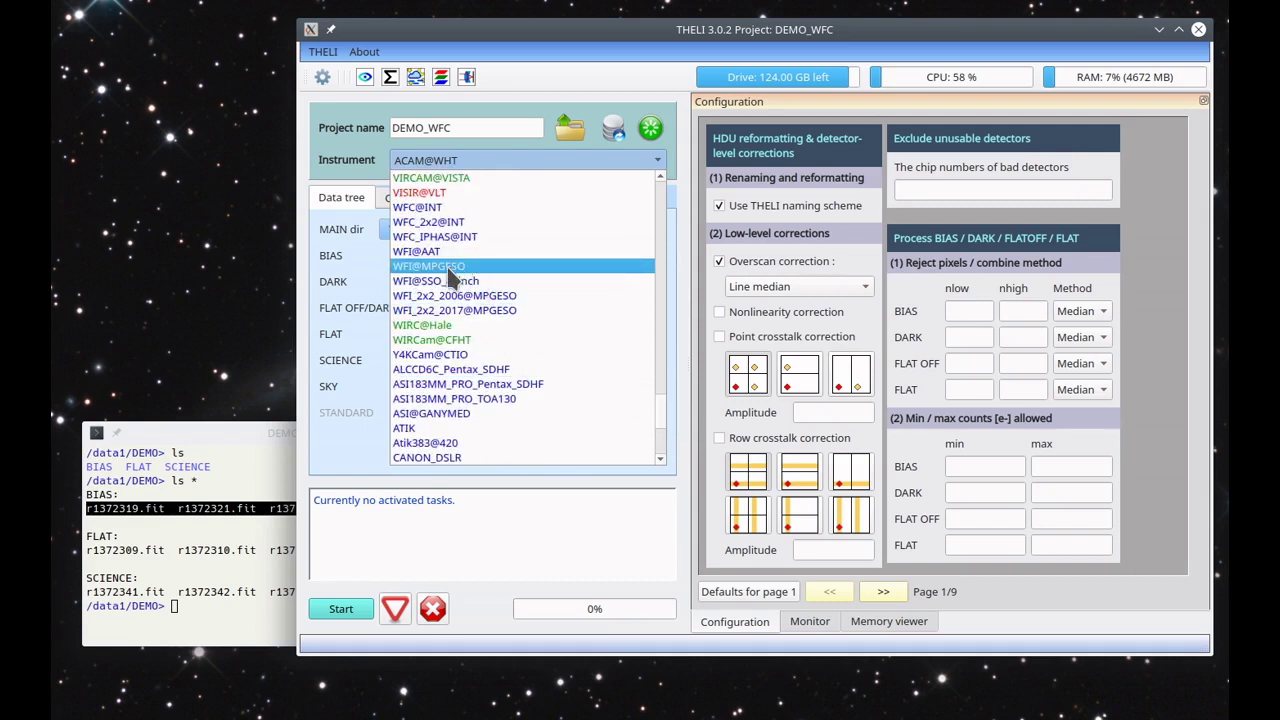
click(437, 208)
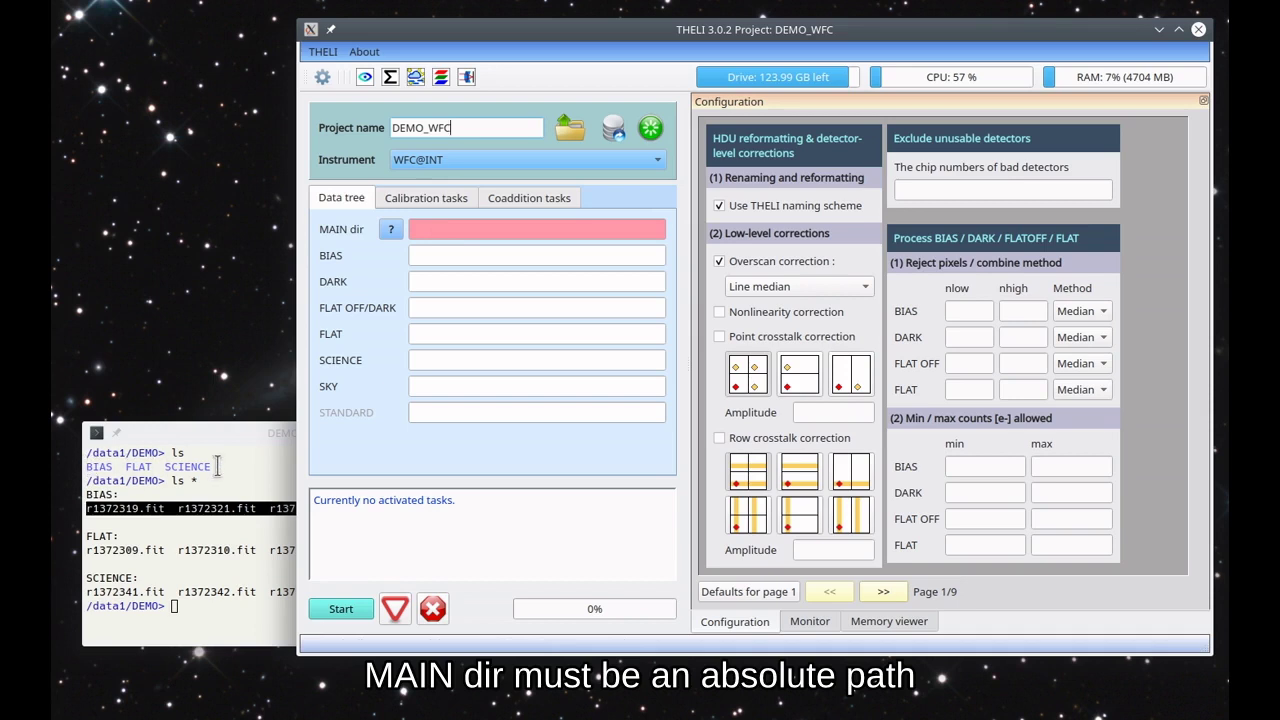
Set the main data directory to the absolute path /data1/DEMO.
click(442, 231)
text(/data1)
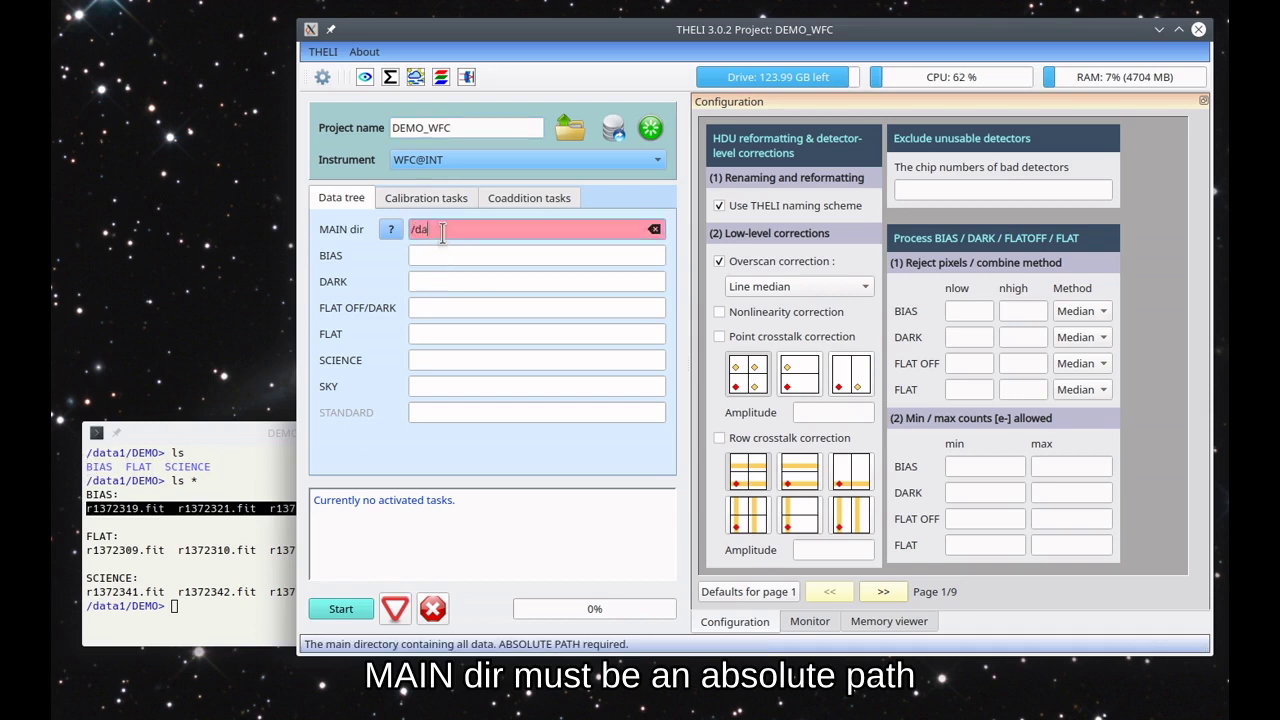
text(/DEMO)
key(Tab)
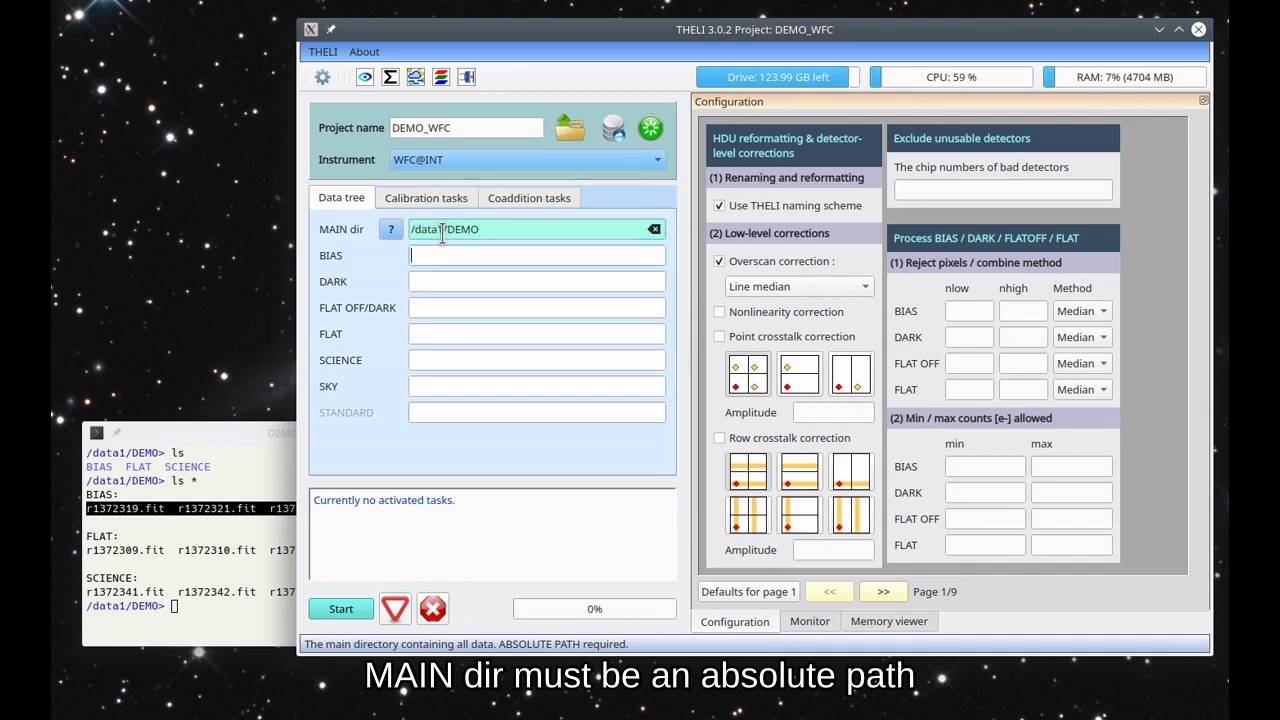
Assign the subdirectories BIAS, FLAT and SCIENCE to the matching data tree entries, leaving the dark entries empty.
text(BIAS)
key(Tab)
key(Tab)
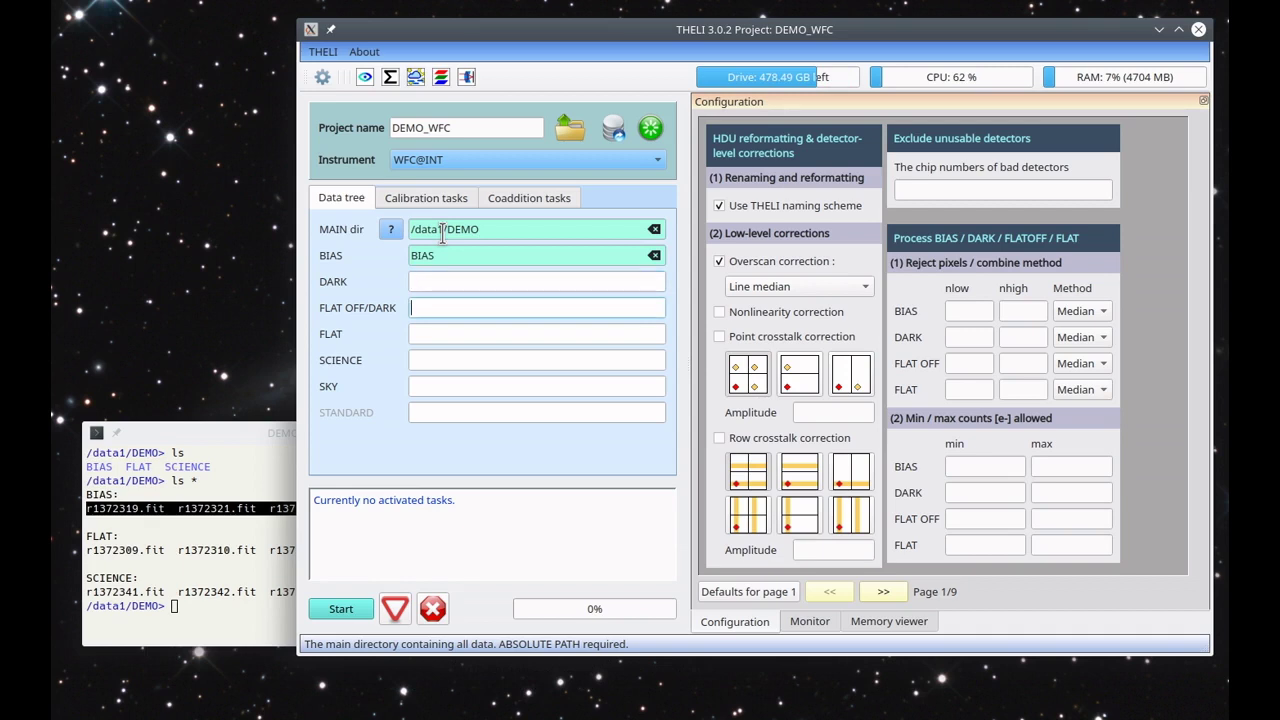
key(Tab)
text(FLA)
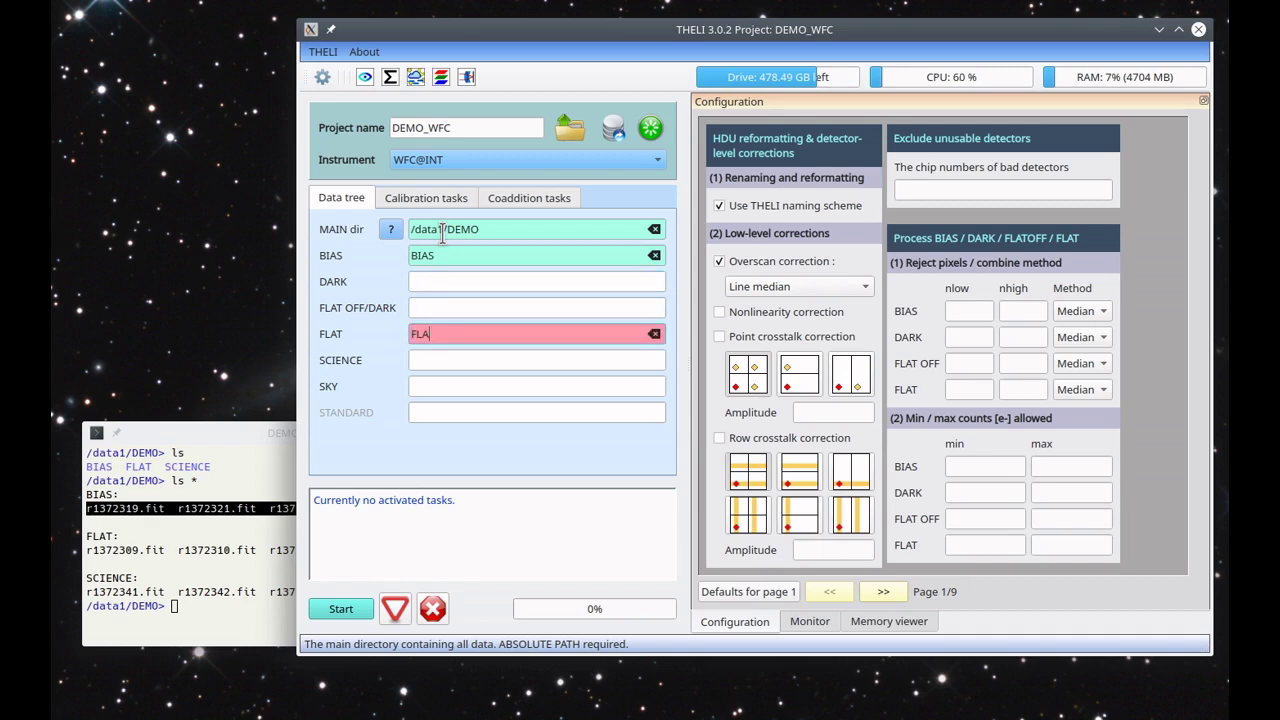
text(T)
key(Tab)
text(SCIE)
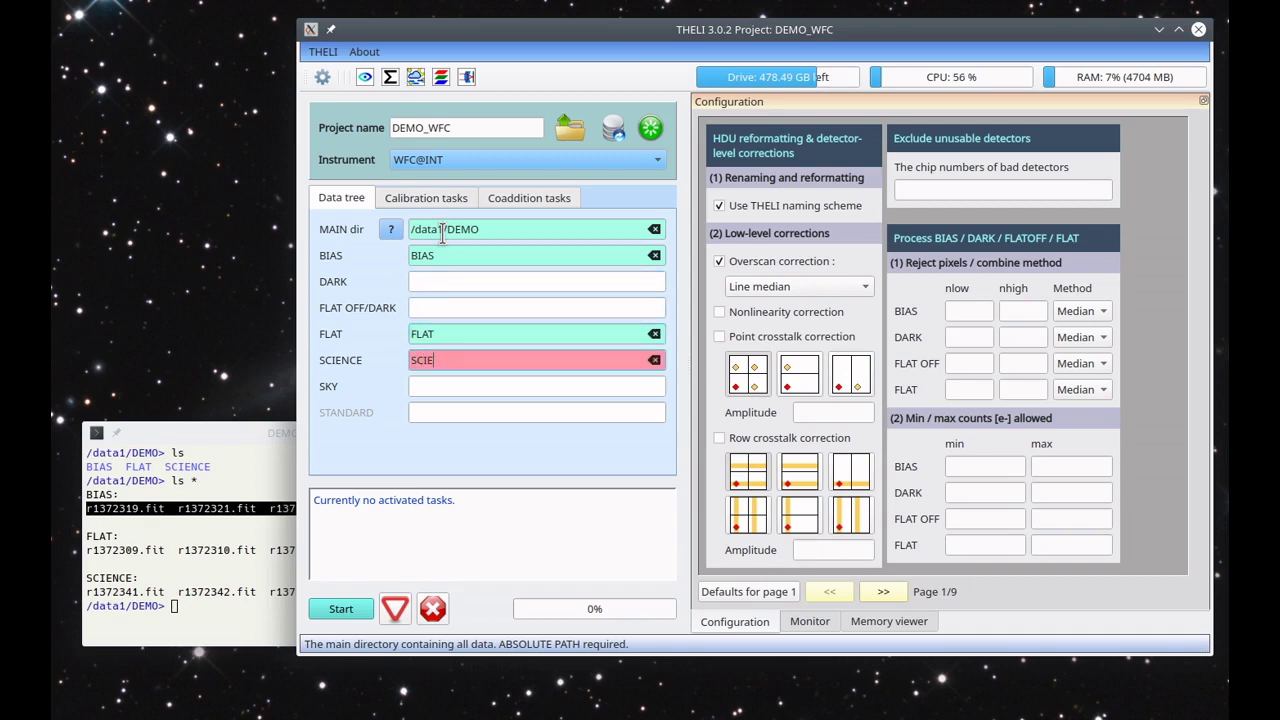
text(NCE)
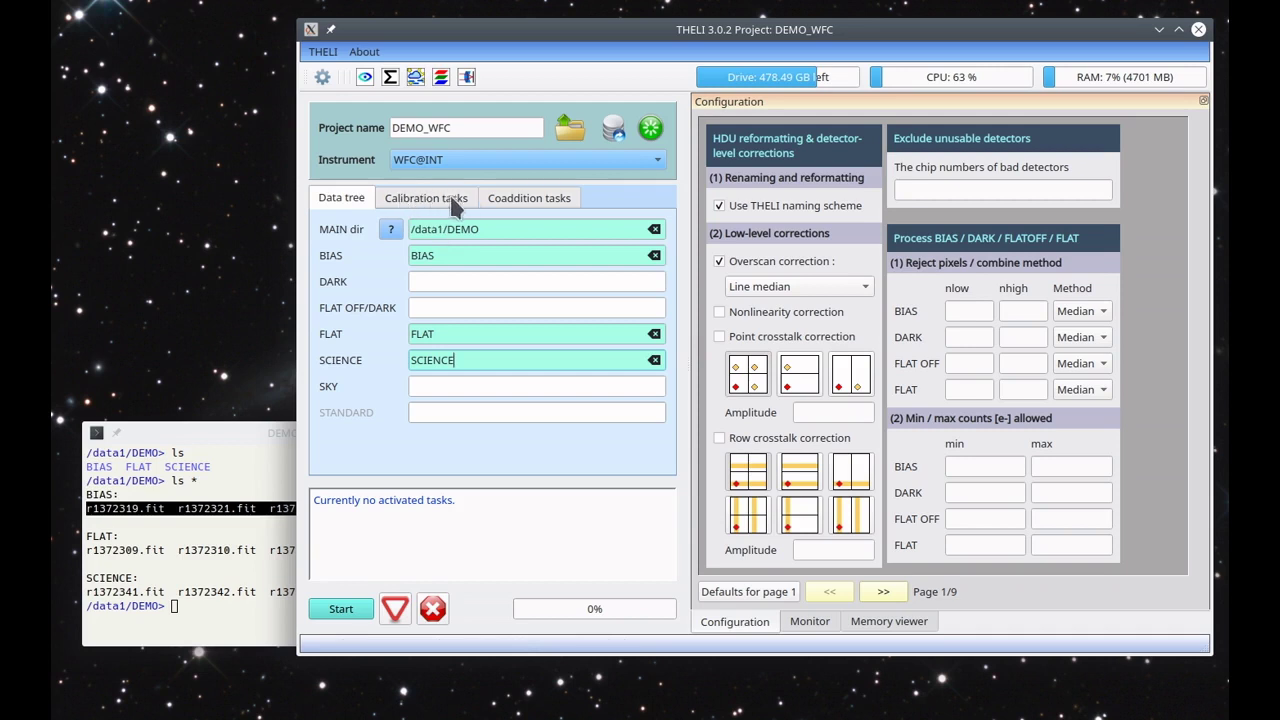
Look over the calibration and coaddition tasks, and run HDU reformatting and detector-level corrections on the data.
click(422, 204)
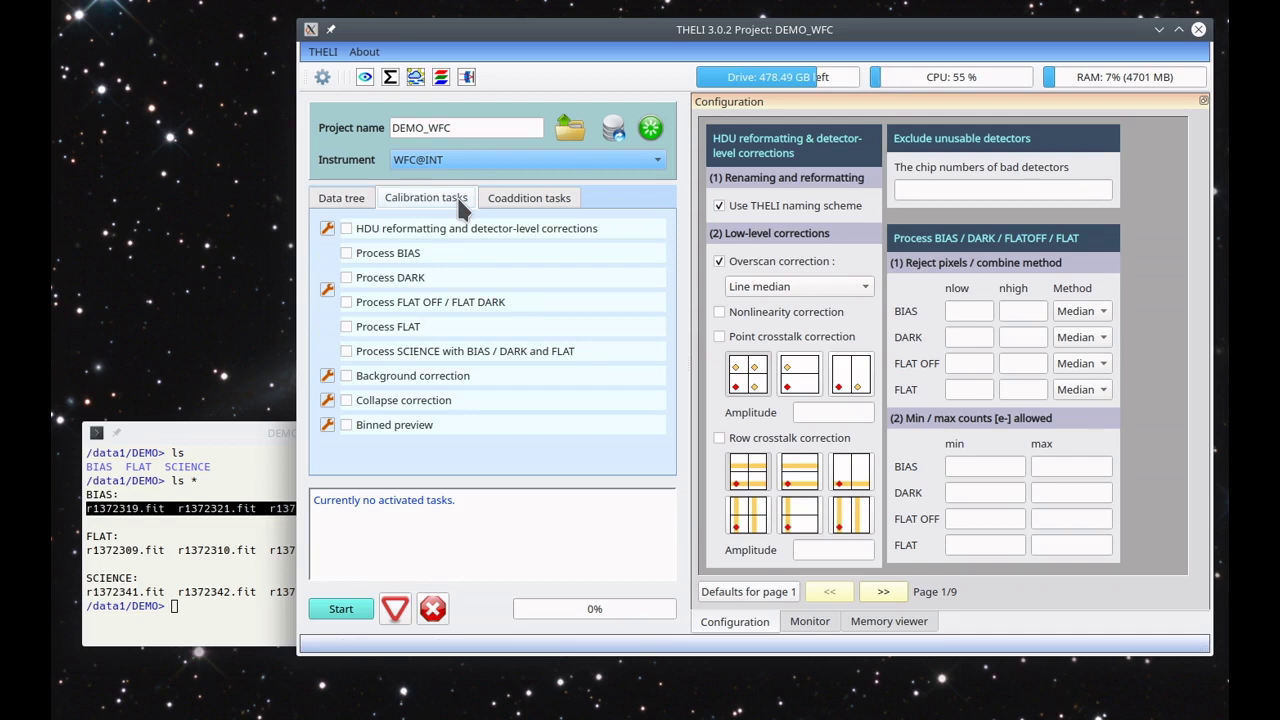
click(522, 197)
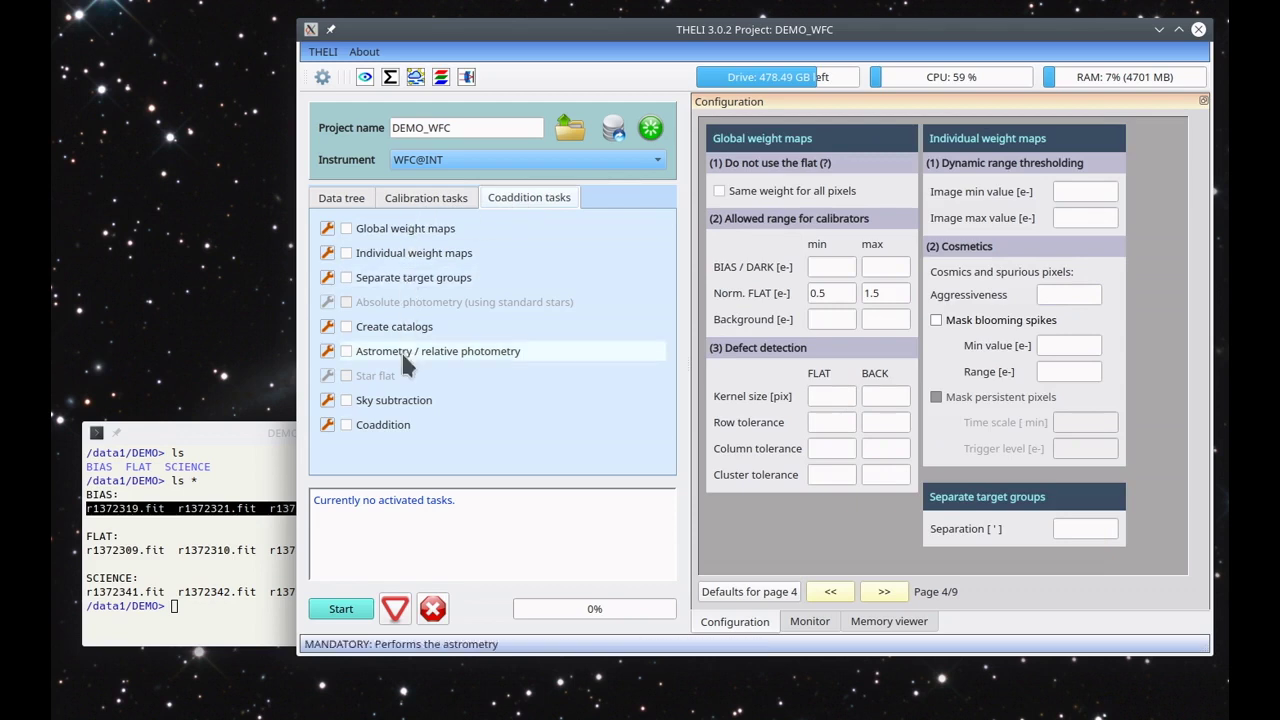
click(418, 199)
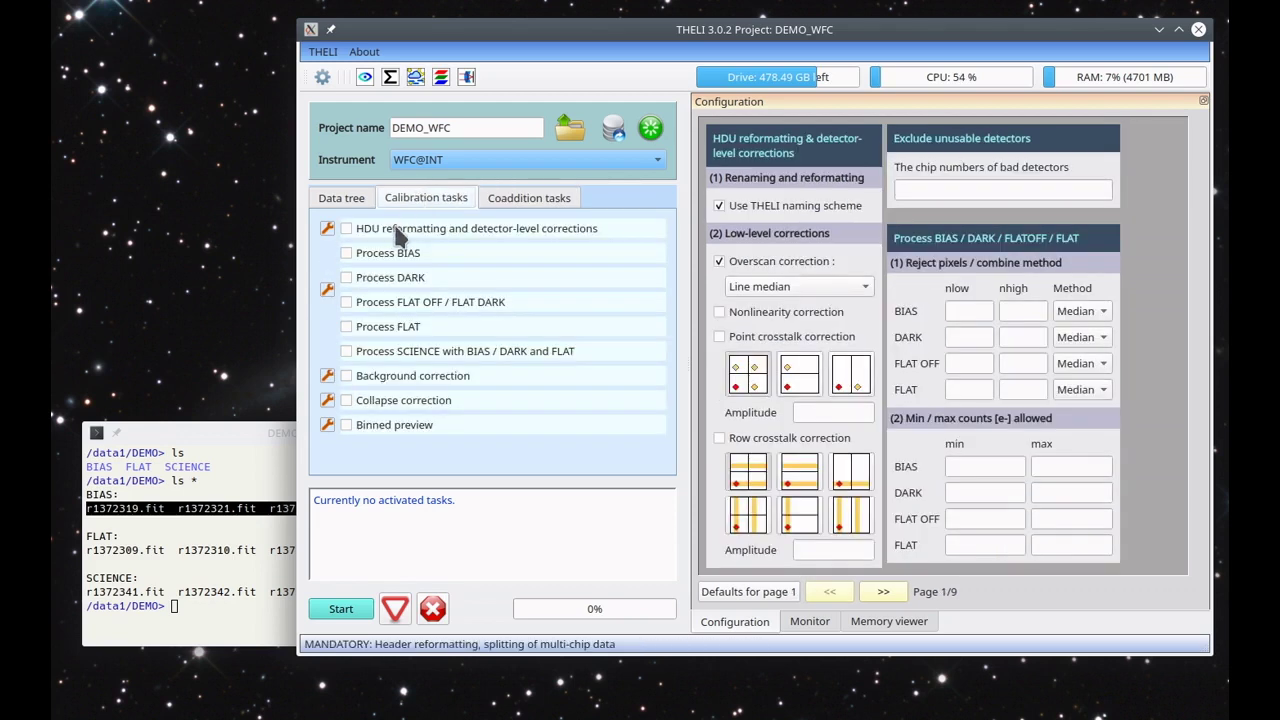
click(388, 232)
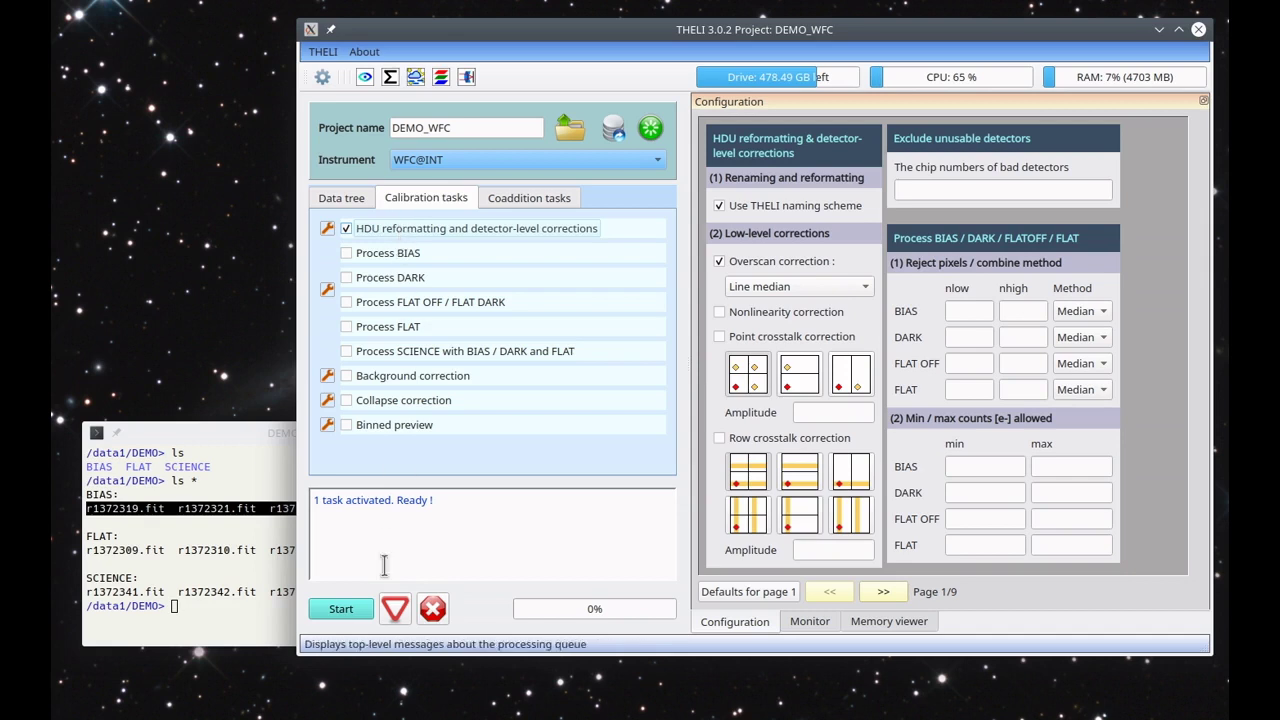
click(350, 608)
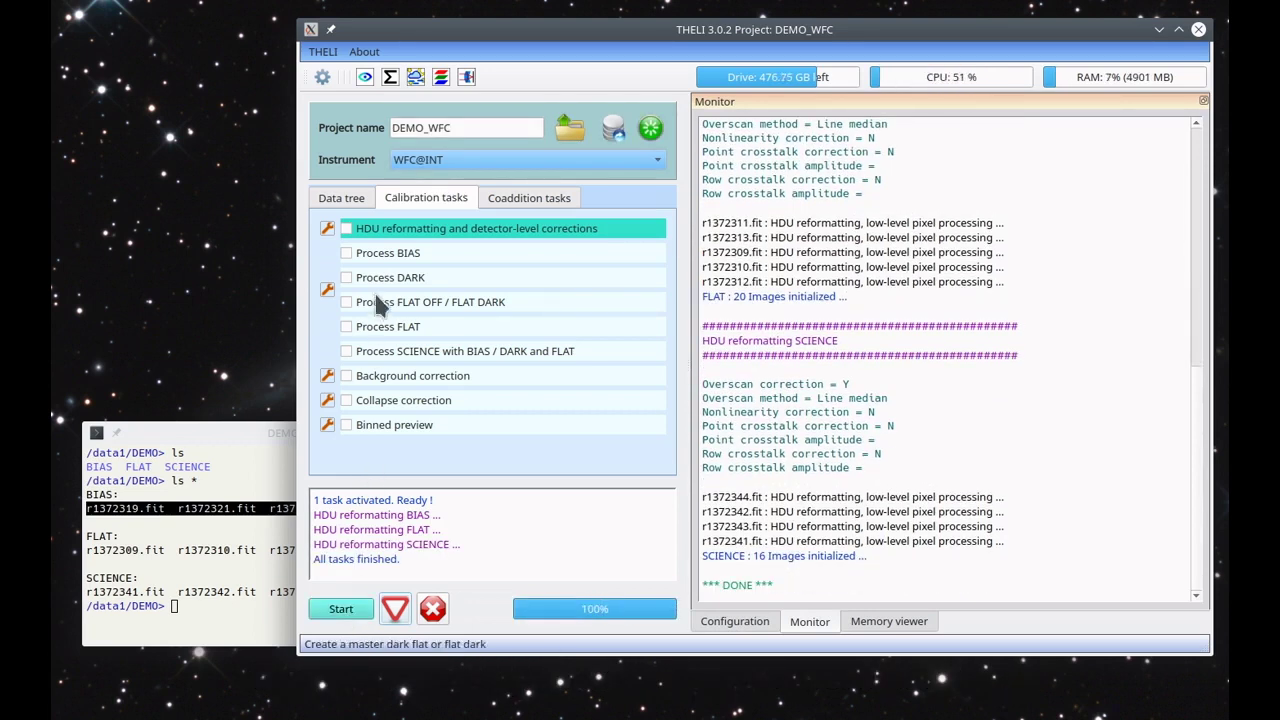
Create the master calibration frames by running the BIAS processing task and the FLAT processing task one after the other.
click(357, 253)
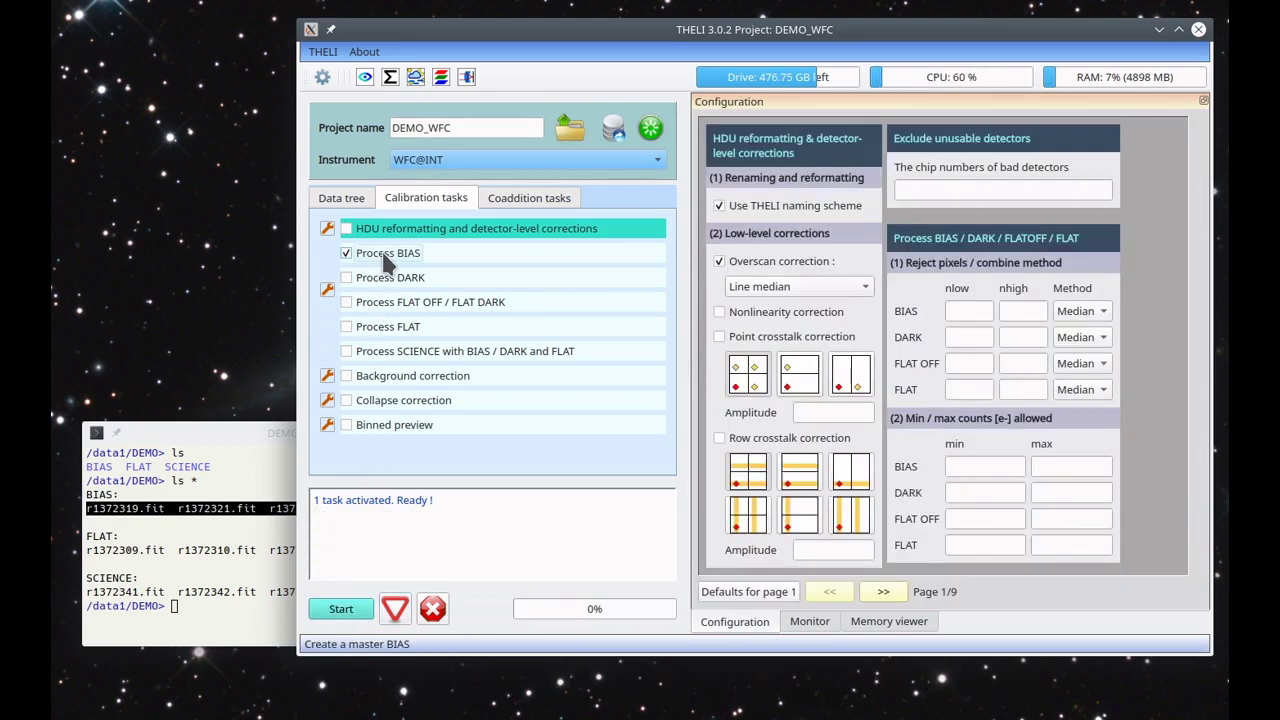
click(345, 610)
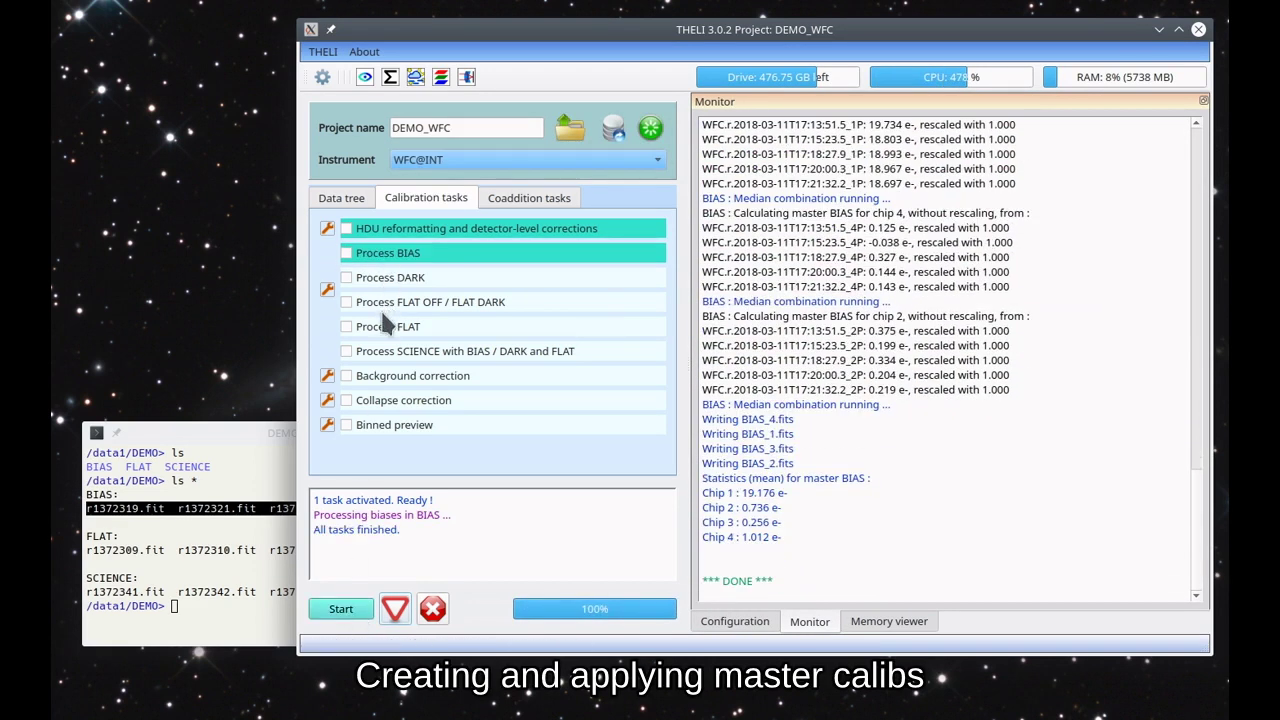
click(346, 326)
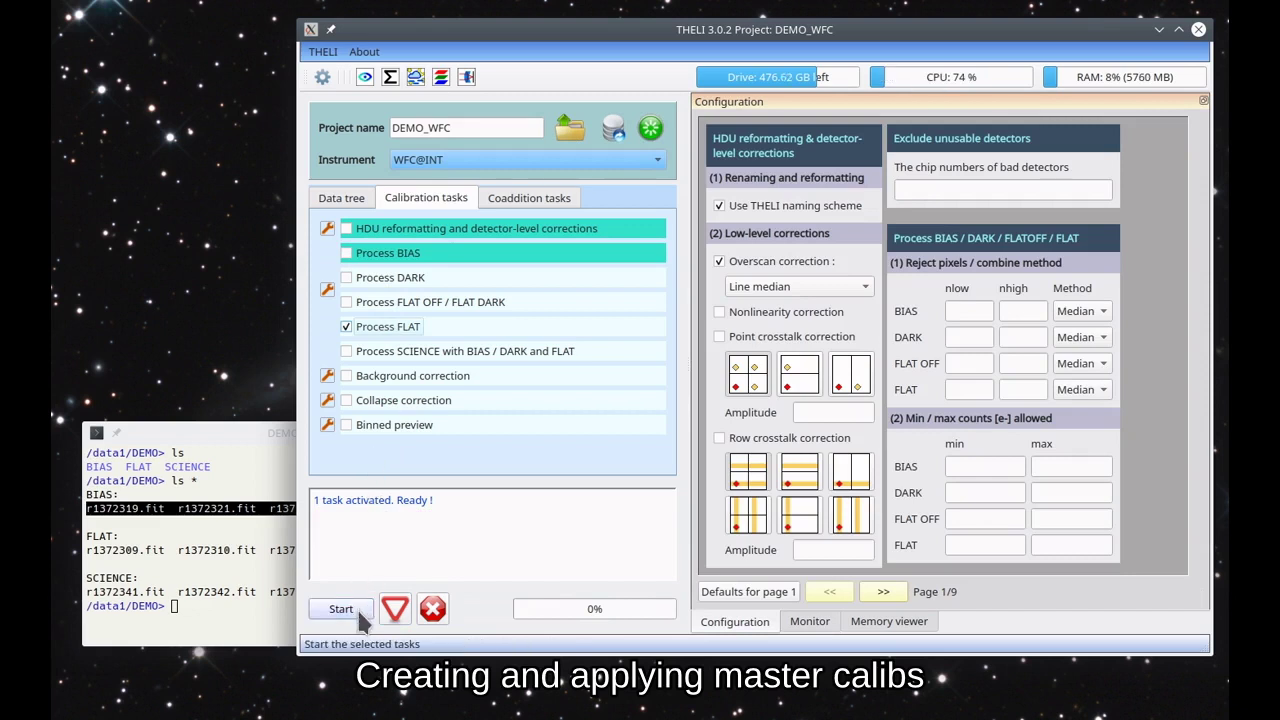
click(362, 614)
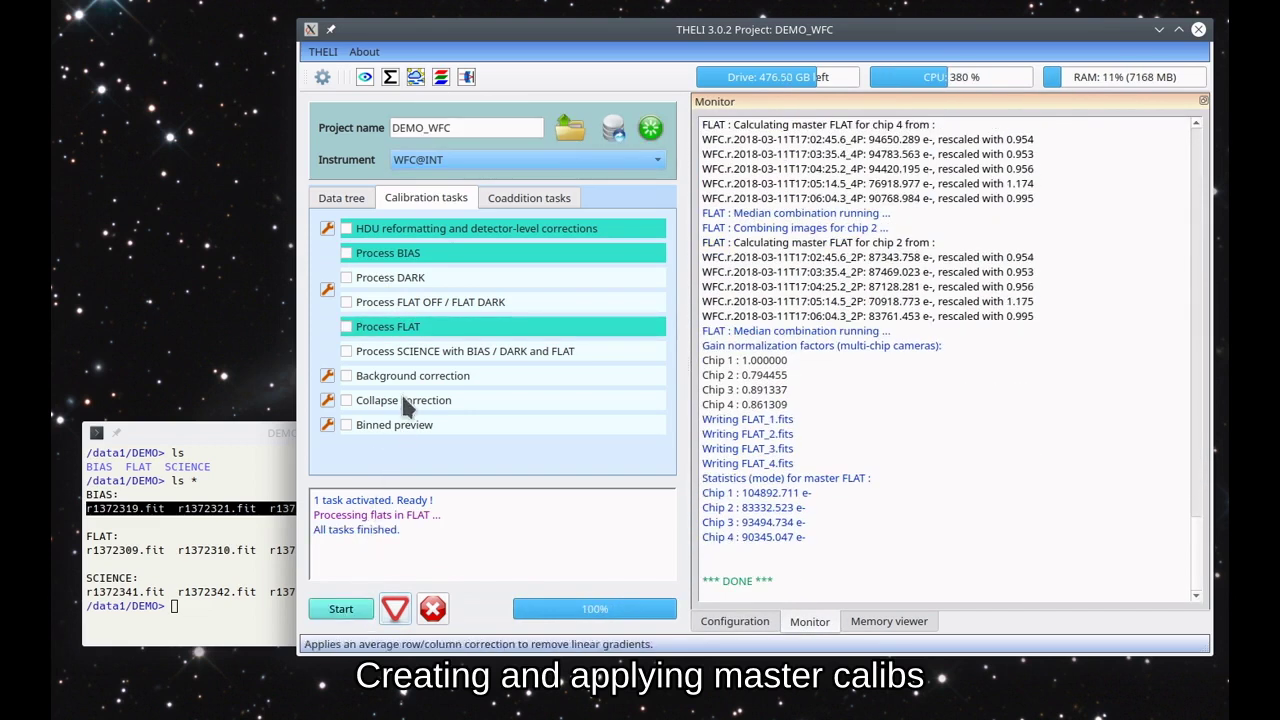
Process the SCIENCE data with BIAS and FLAT, and create binned previews of the exposures with binning 7.
click(387, 354)
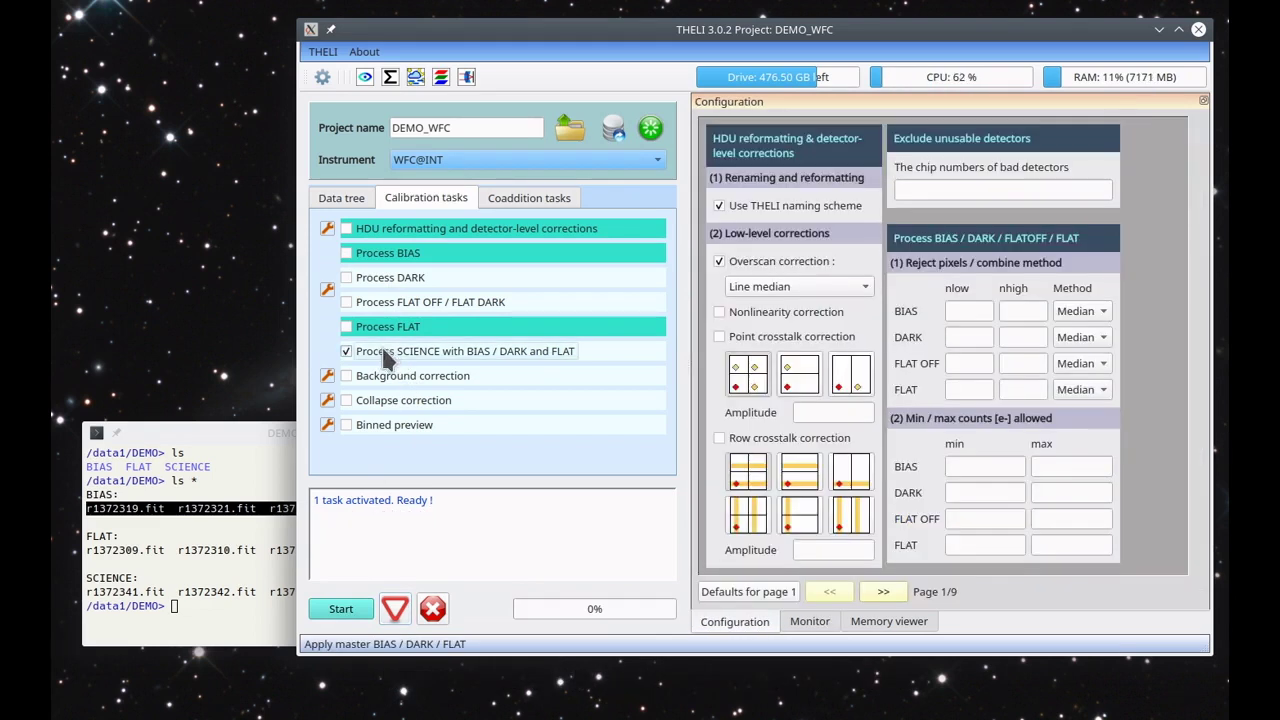
click(347, 608)
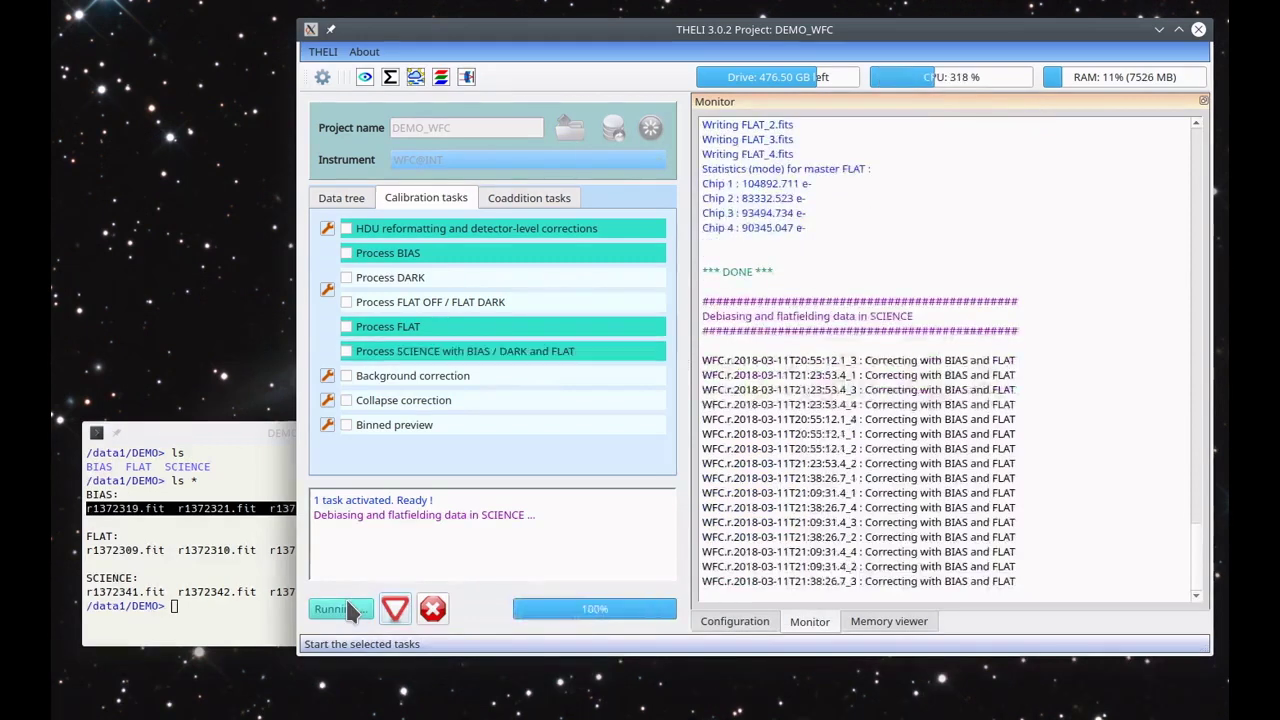
click(380, 436)
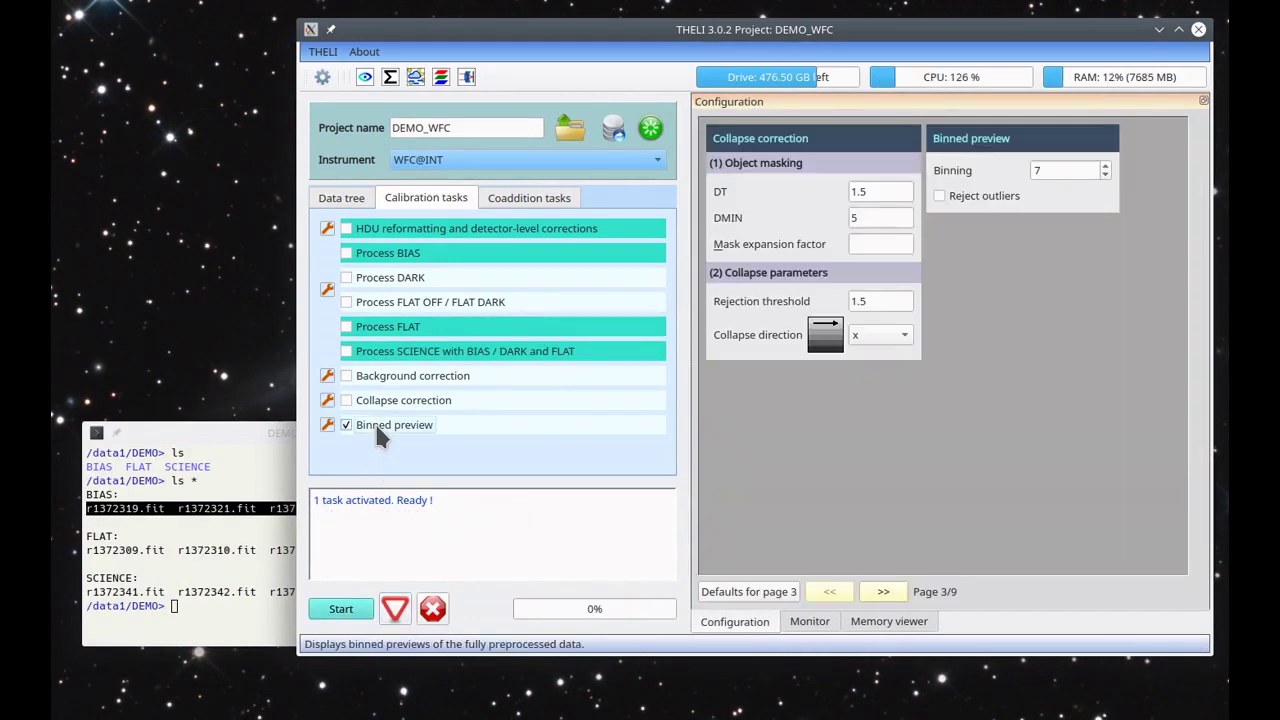
click(360, 614)
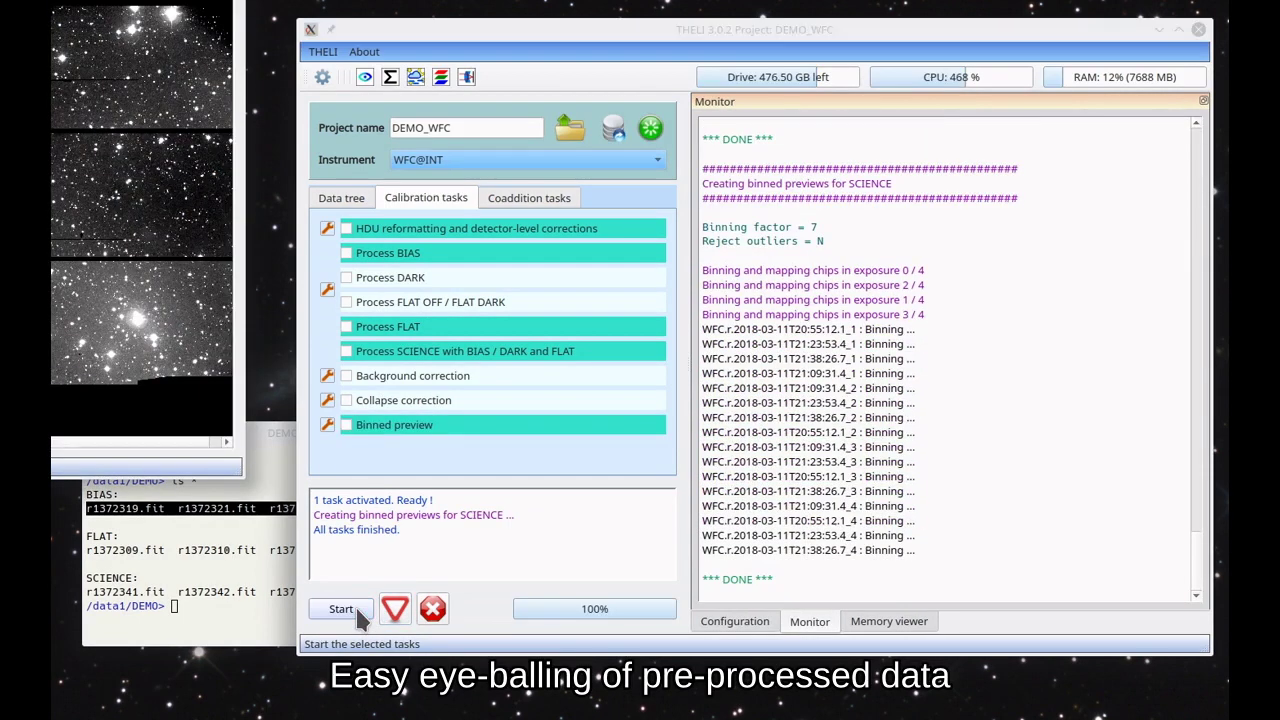
Enlarge the iView preview window, inspect all four binned mosaics forwards and backwards, and close the viewer.
drag(136, 2, 591, 37)
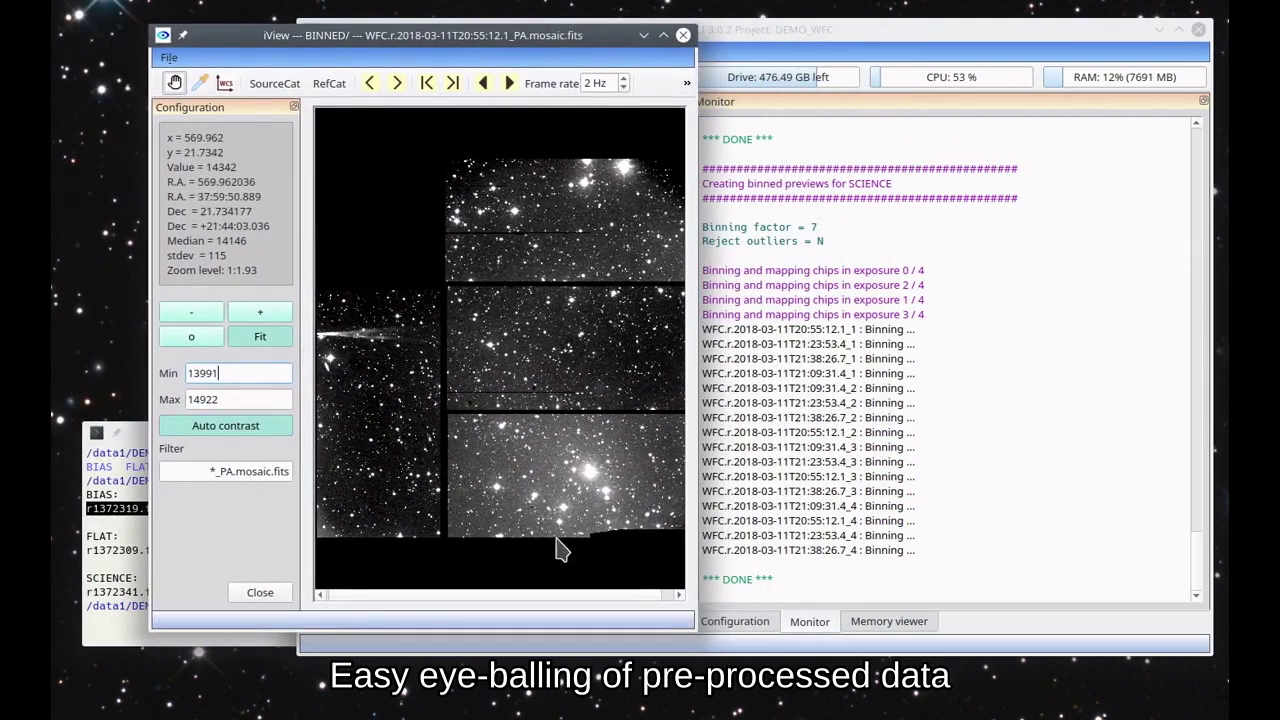
drag(694, 631, 808, 660)
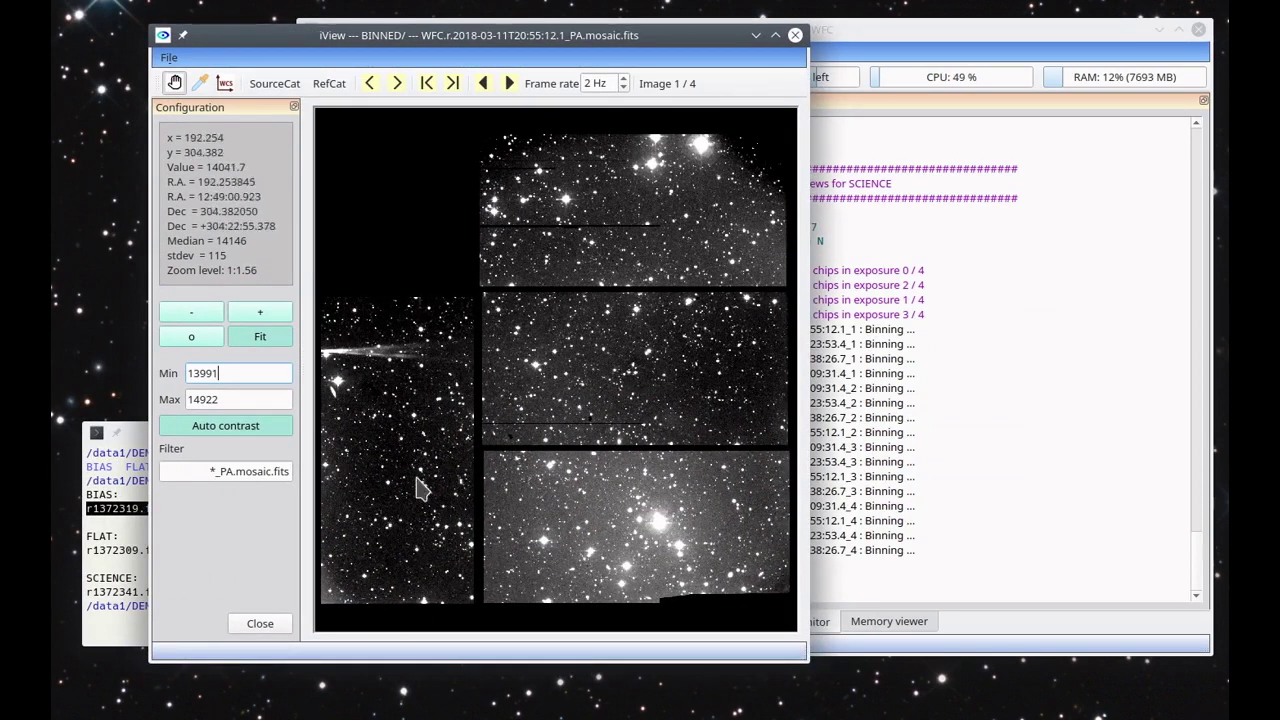
click(396, 86)
click(396, 86)
click(396, 86)
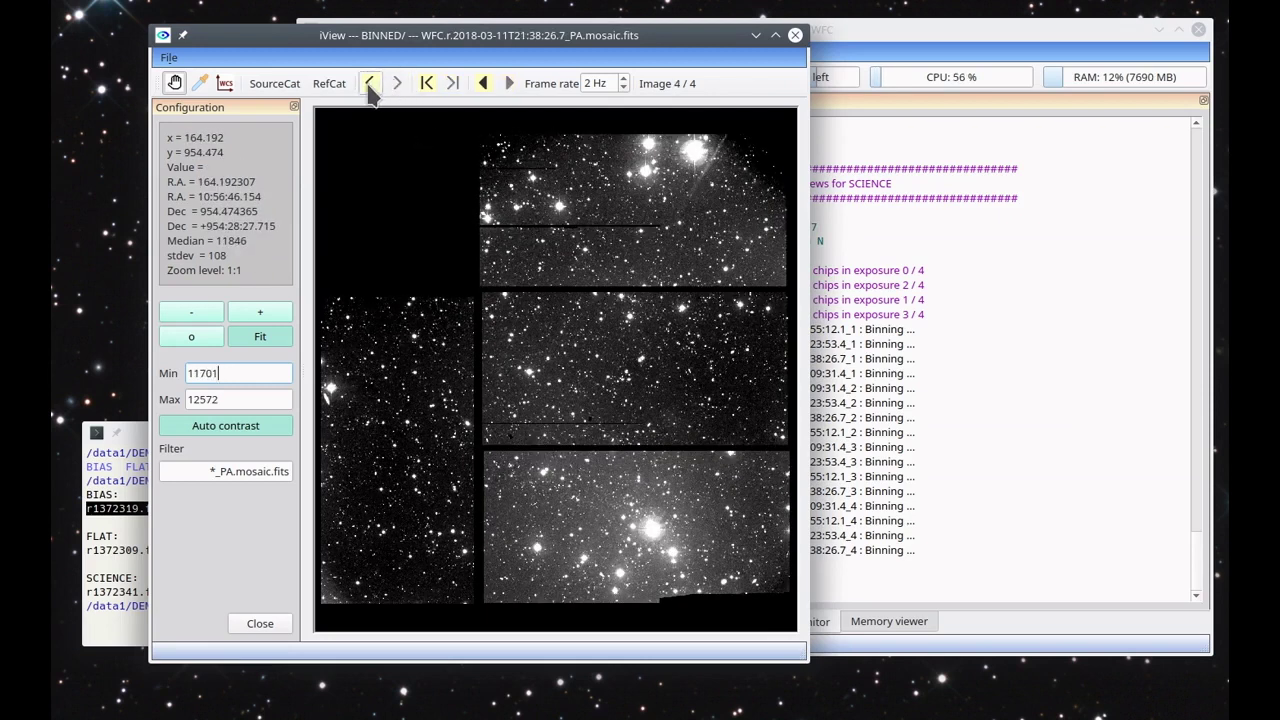
click(370, 86)
click(370, 86)
click(370, 86)
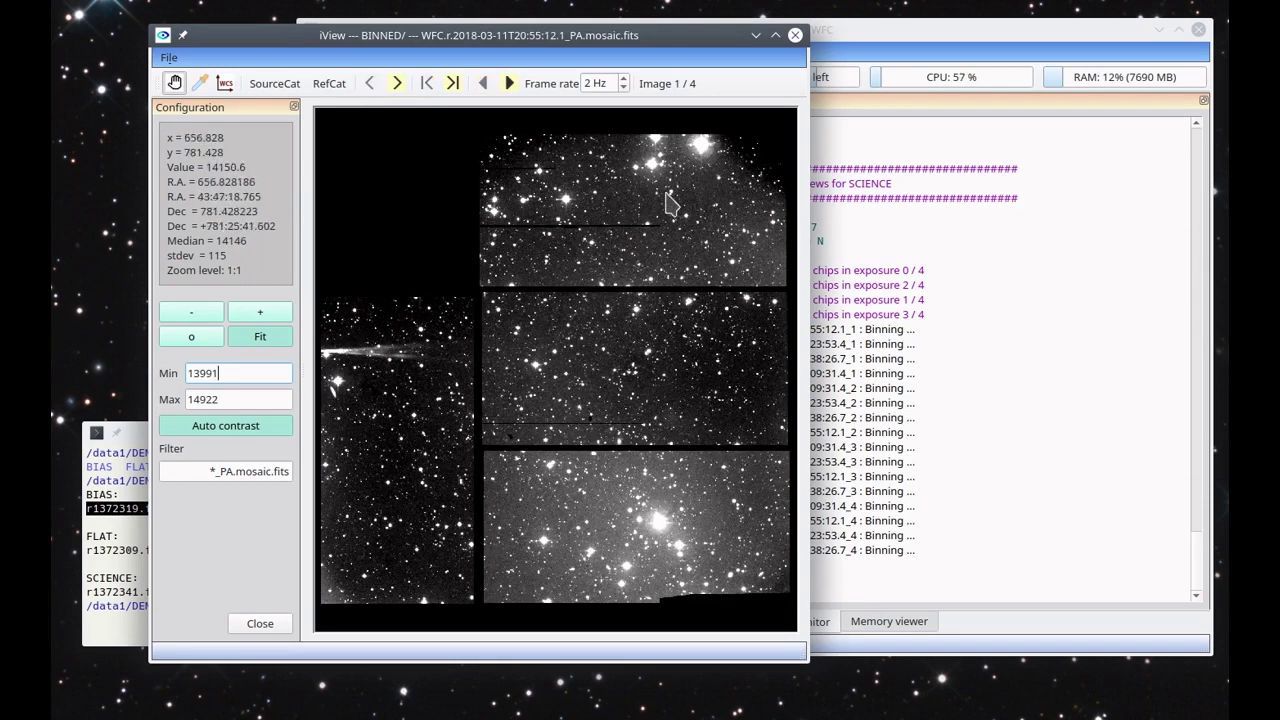
click(795, 36)
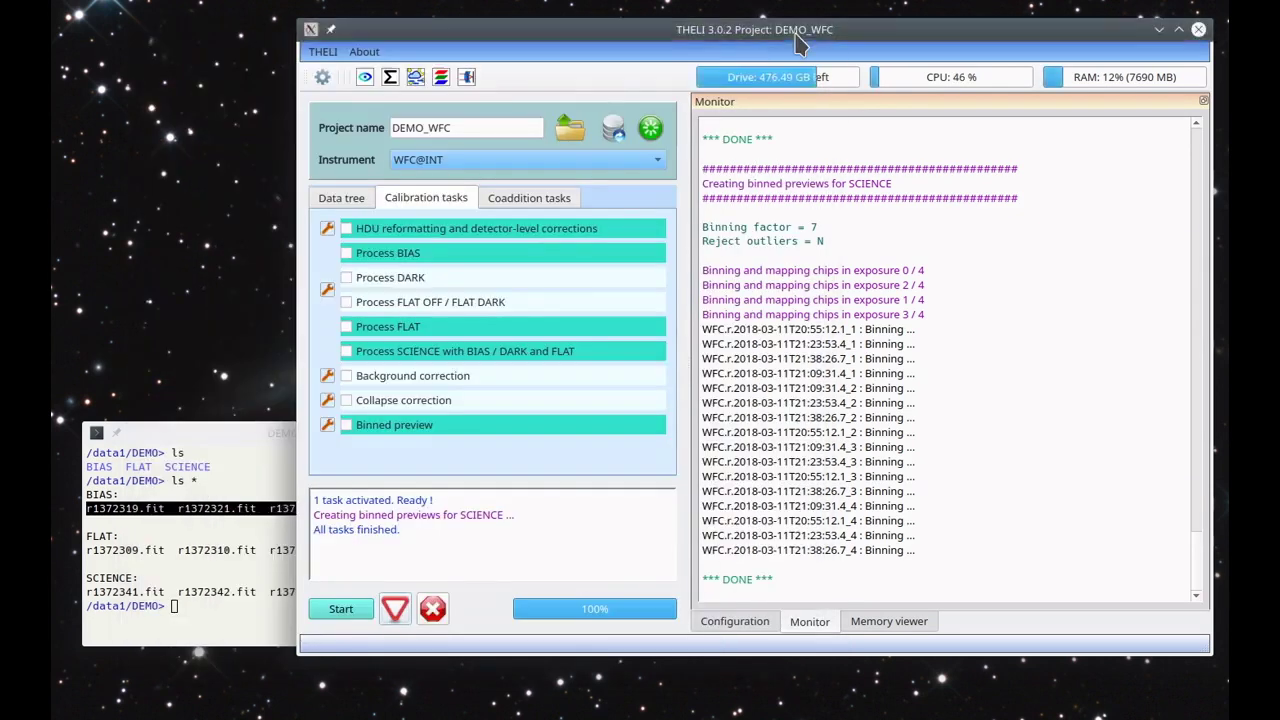
Create the global weight maps and the individual weight maps for the SCIENCE data, running the two coaddition tasks one after the other.
click(524, 200)
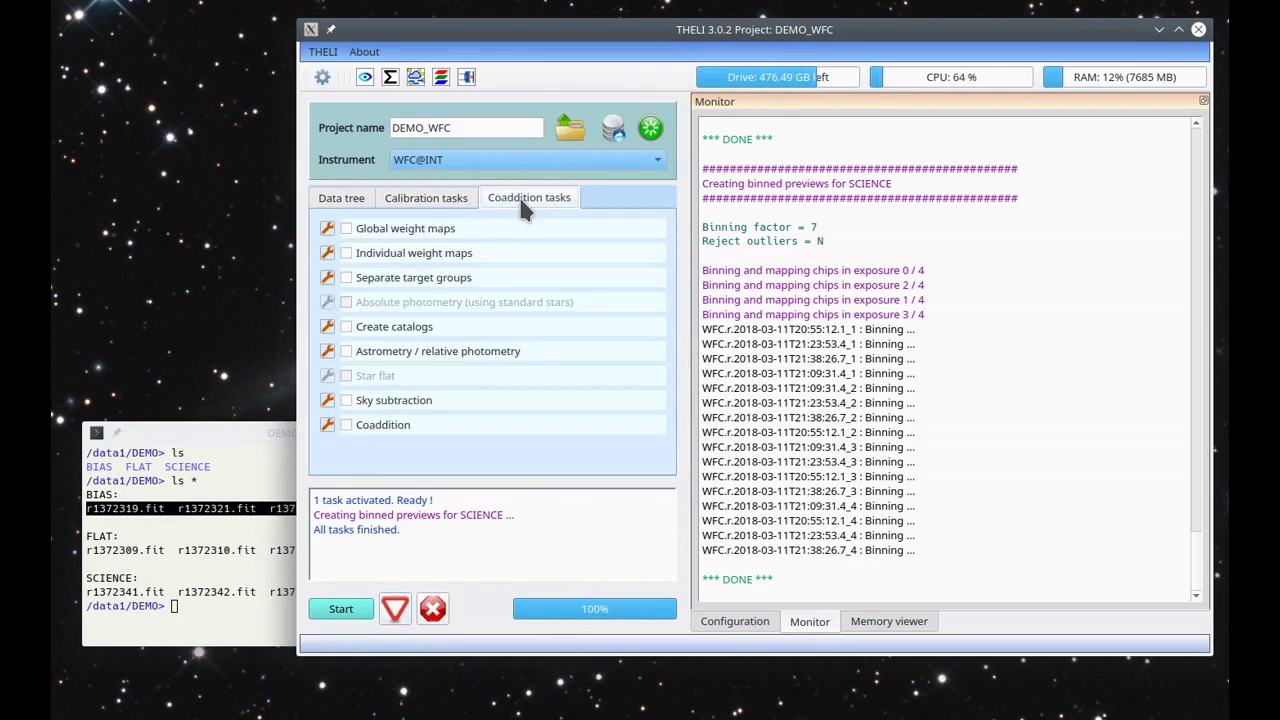
click(382, 241)
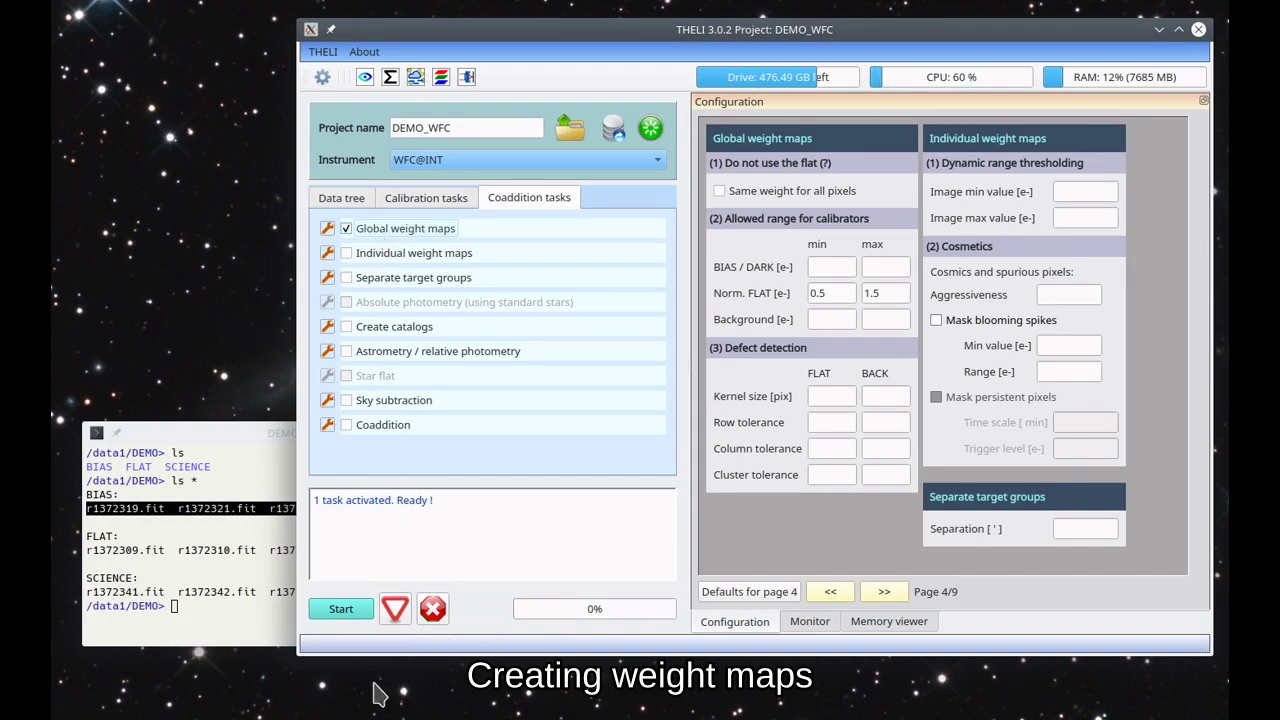
click(343, 611)
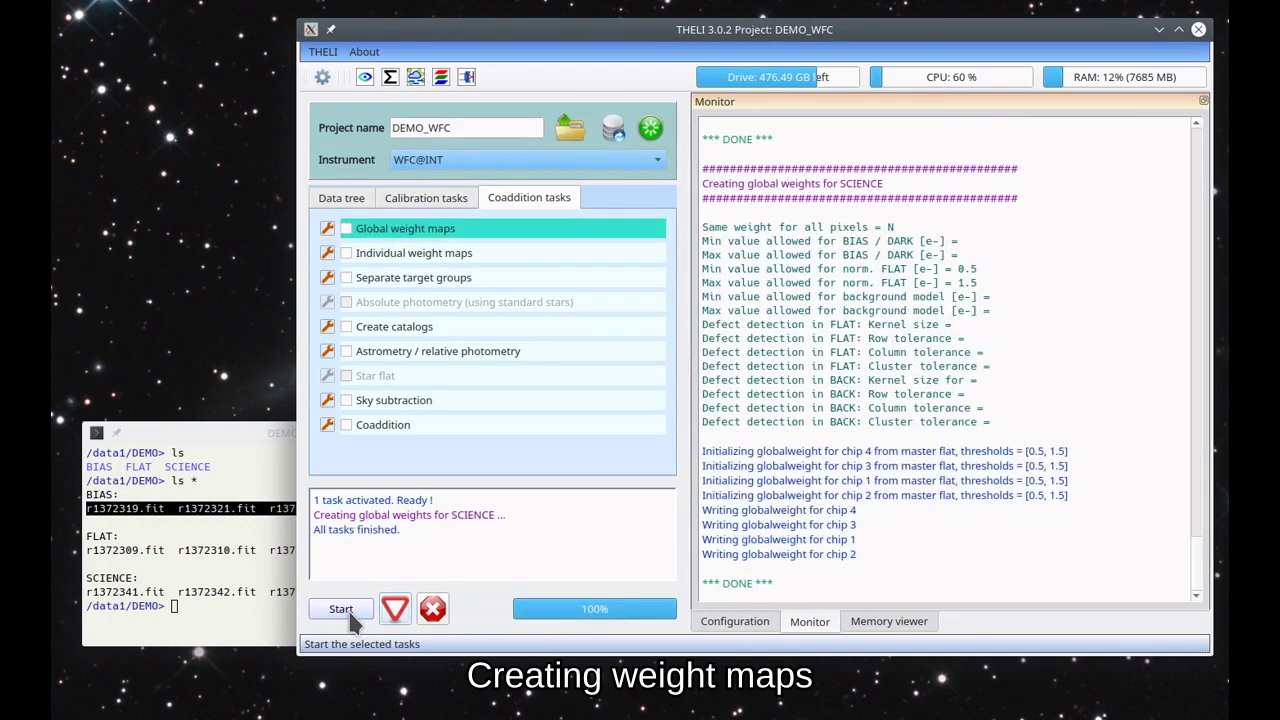
click(378, 262)
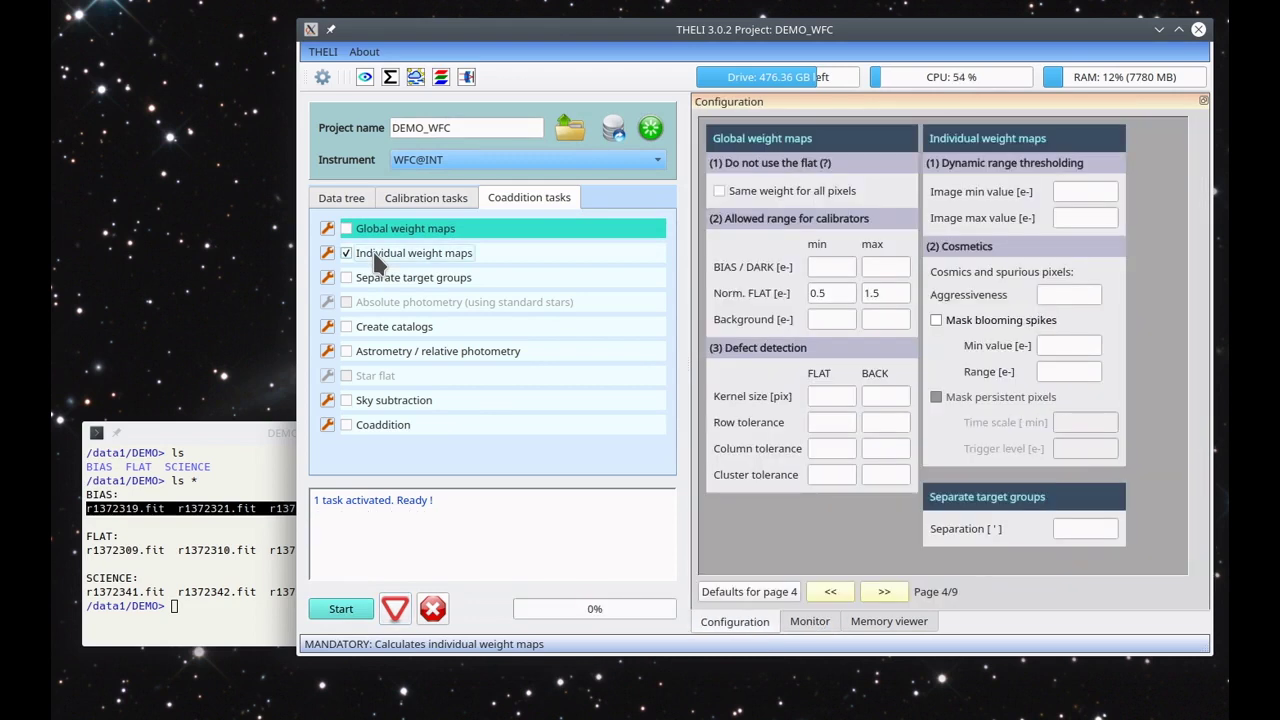
click(360, 622)
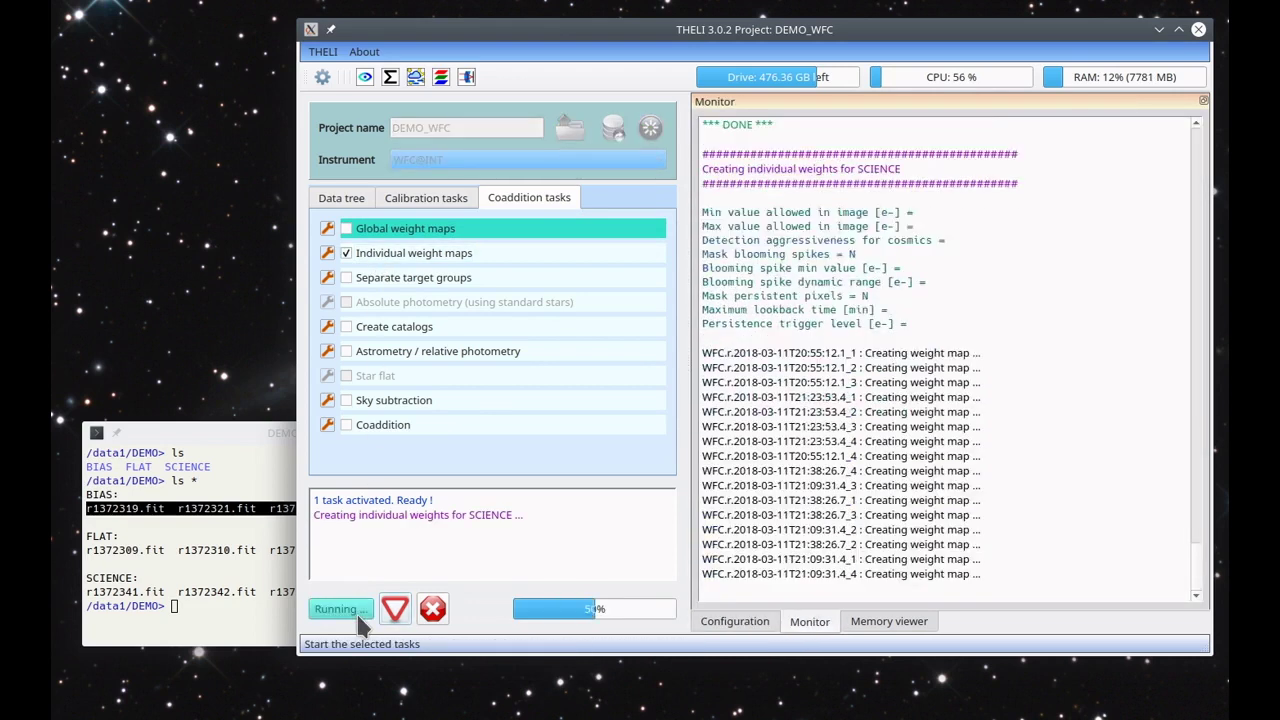
Create source catalogs for the SCIENCE exposures, and run the astrometry / relative photometry task with Scamp.
click(383, 336)
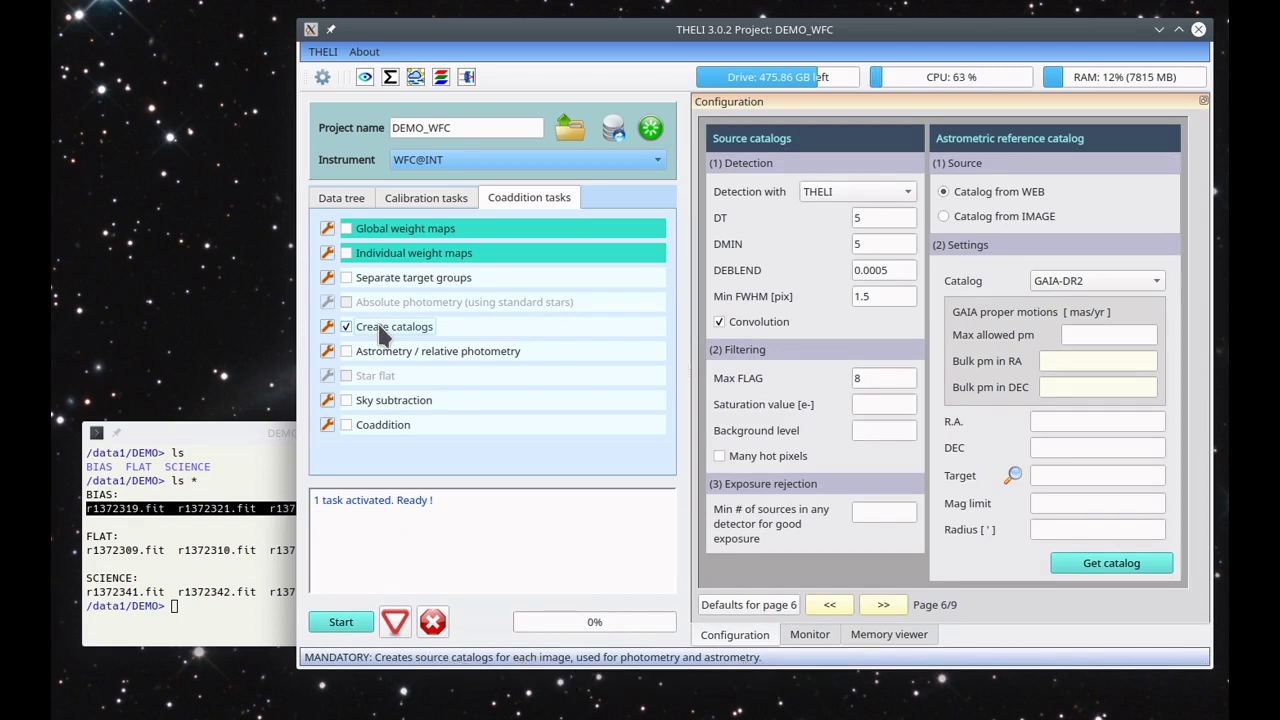
click(364, 620)
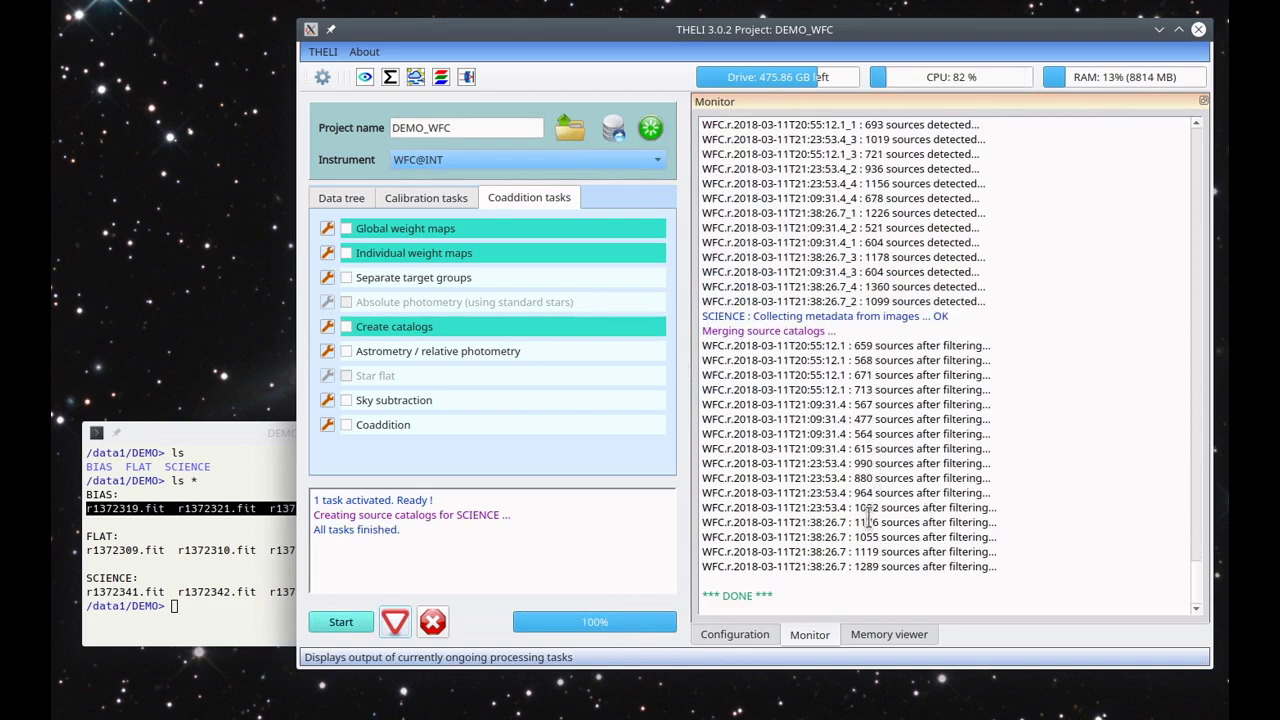
click(387, 357)
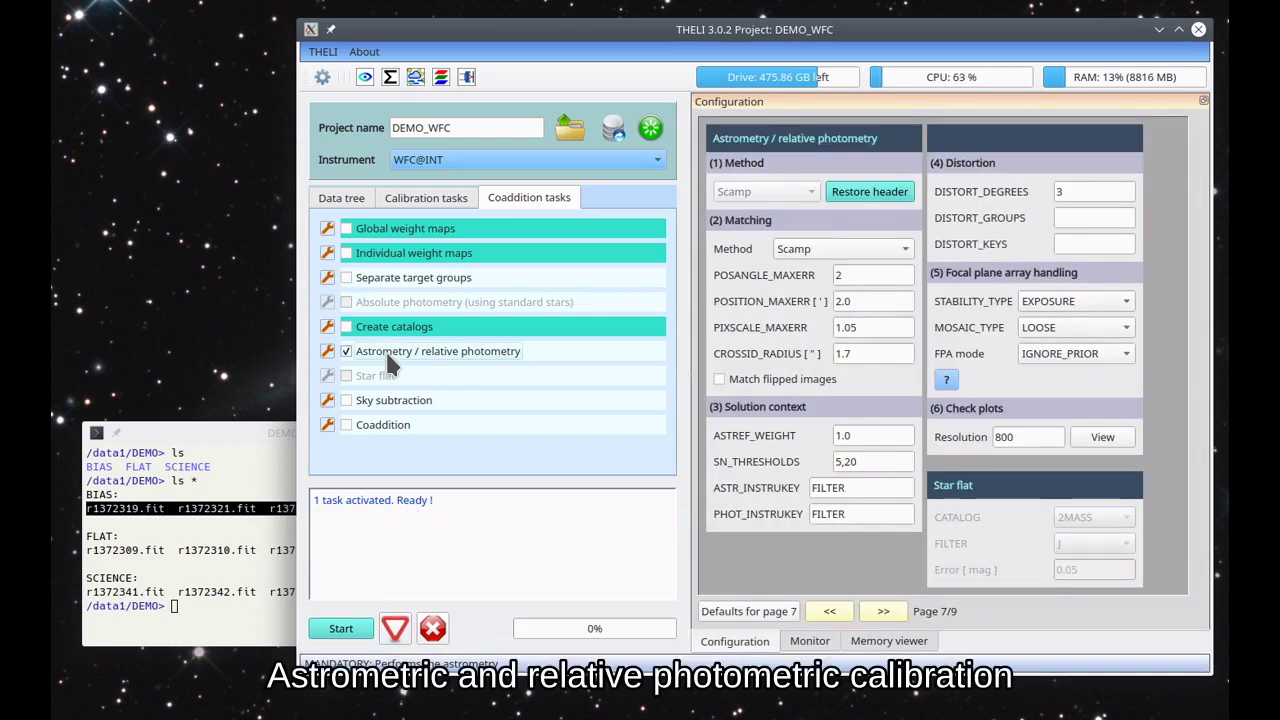
click(348, 632)
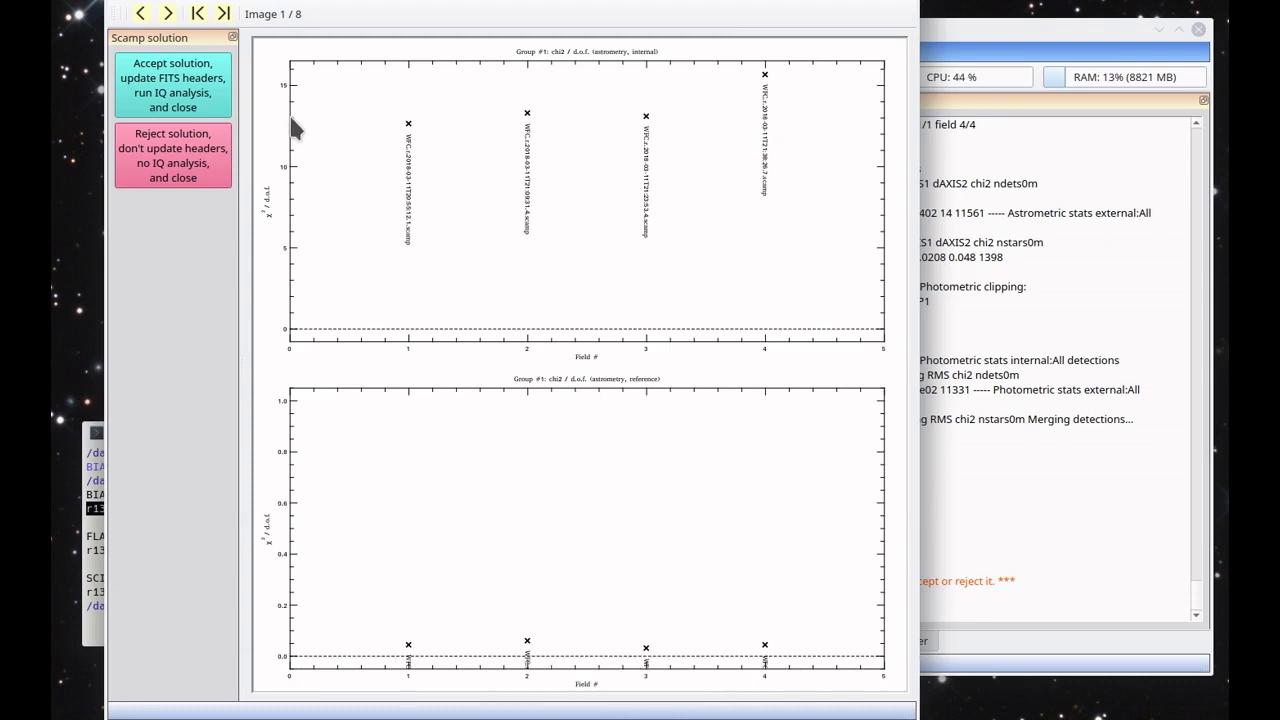
Review all eight Scamp check plots and accept the solution, updating the FITS headers and running the IQ analysis.
click(169, 14)
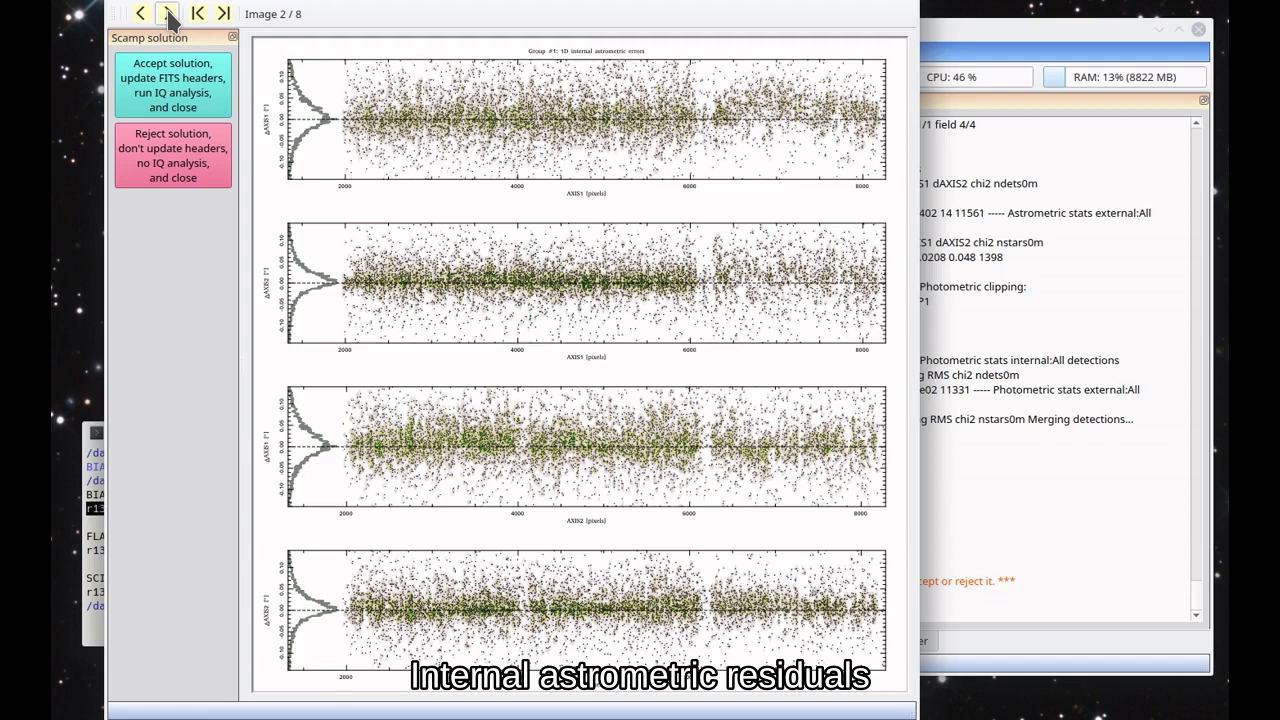
click(169, 14)
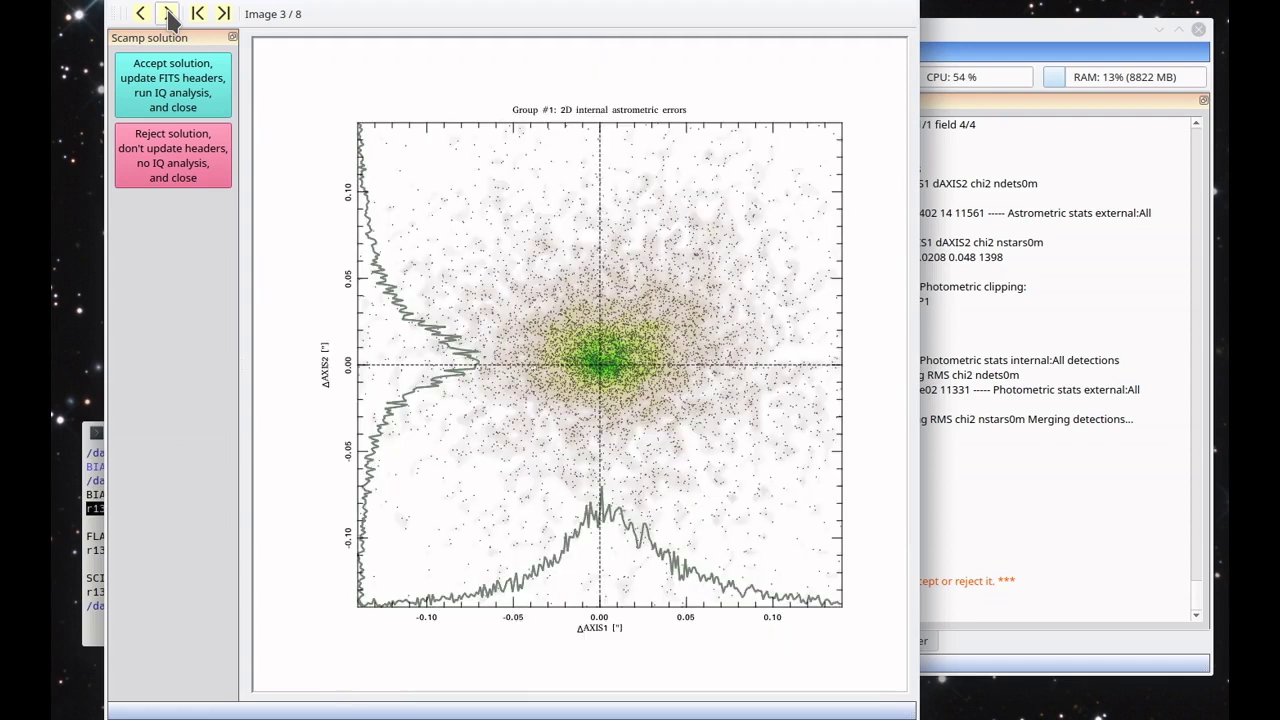
click(169, 14)
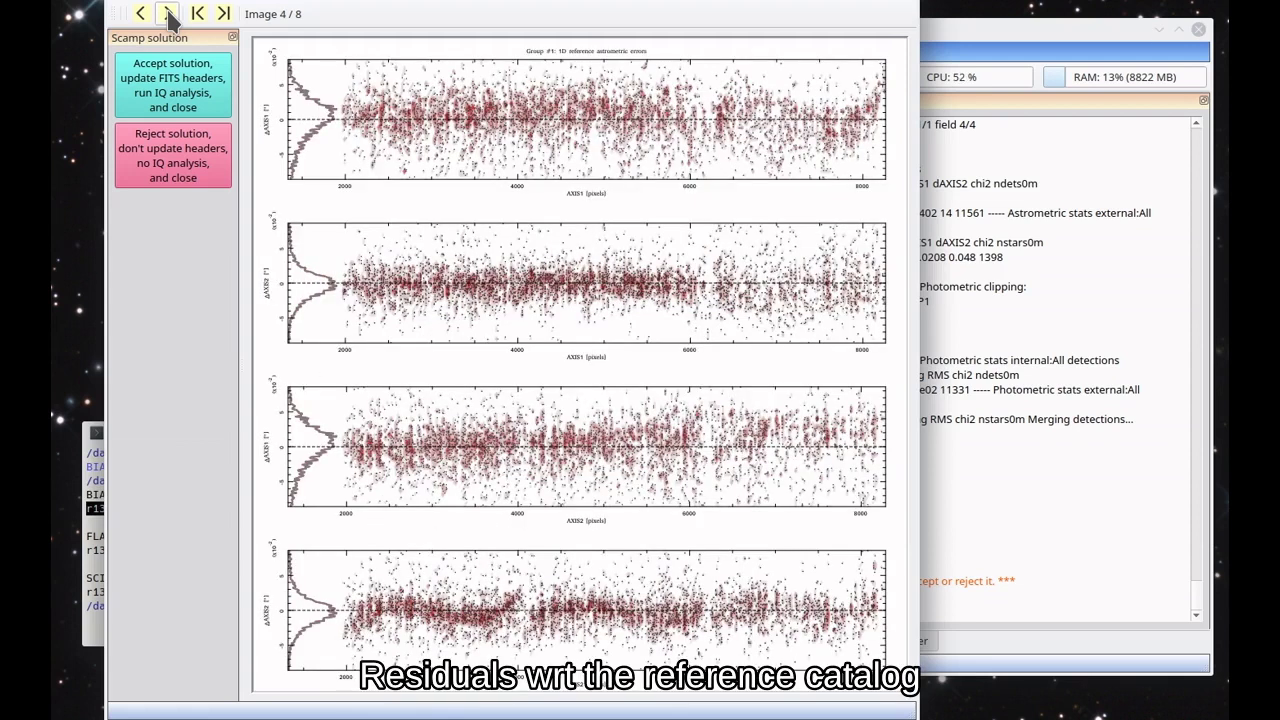
click(169, 14)
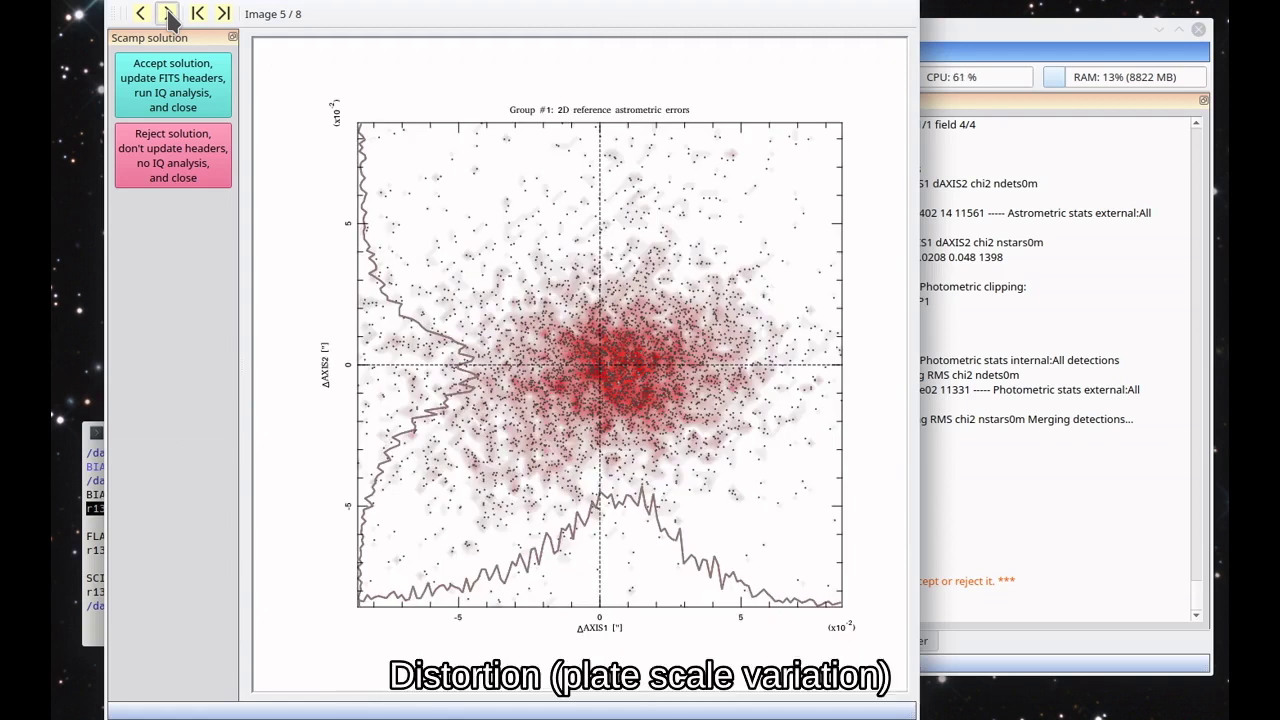
click(169, 14)
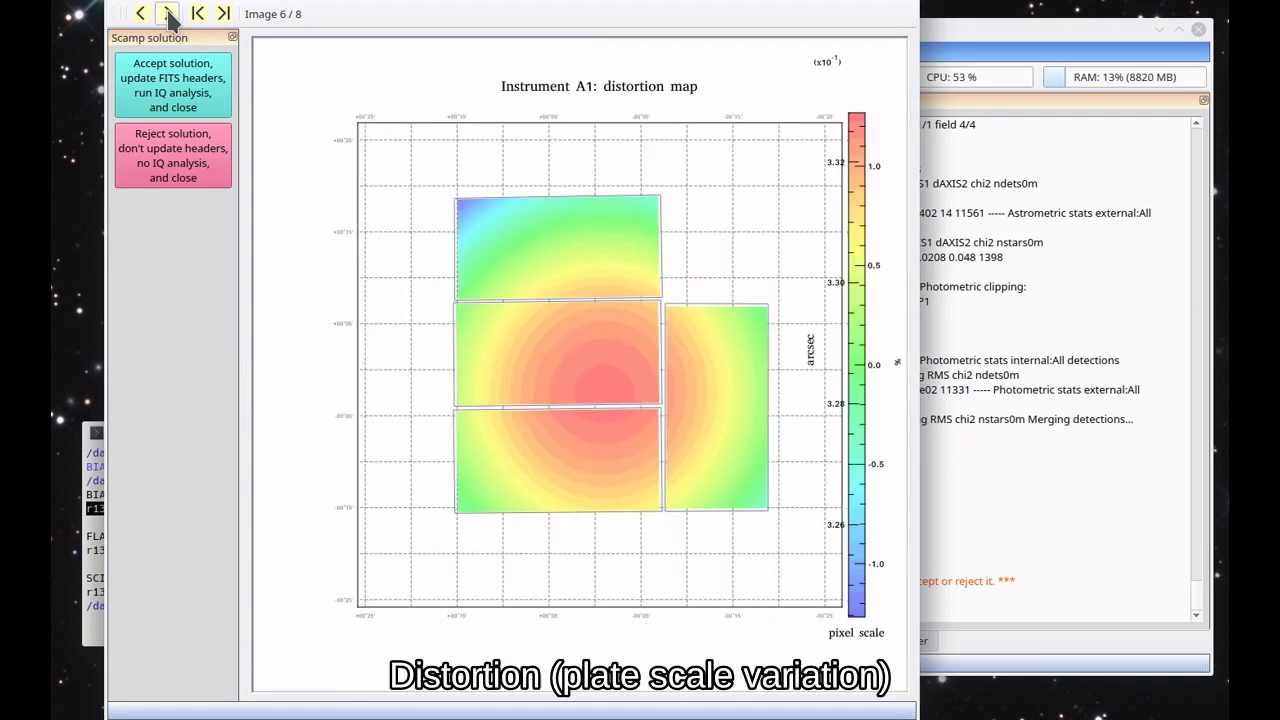
click(169, 14)
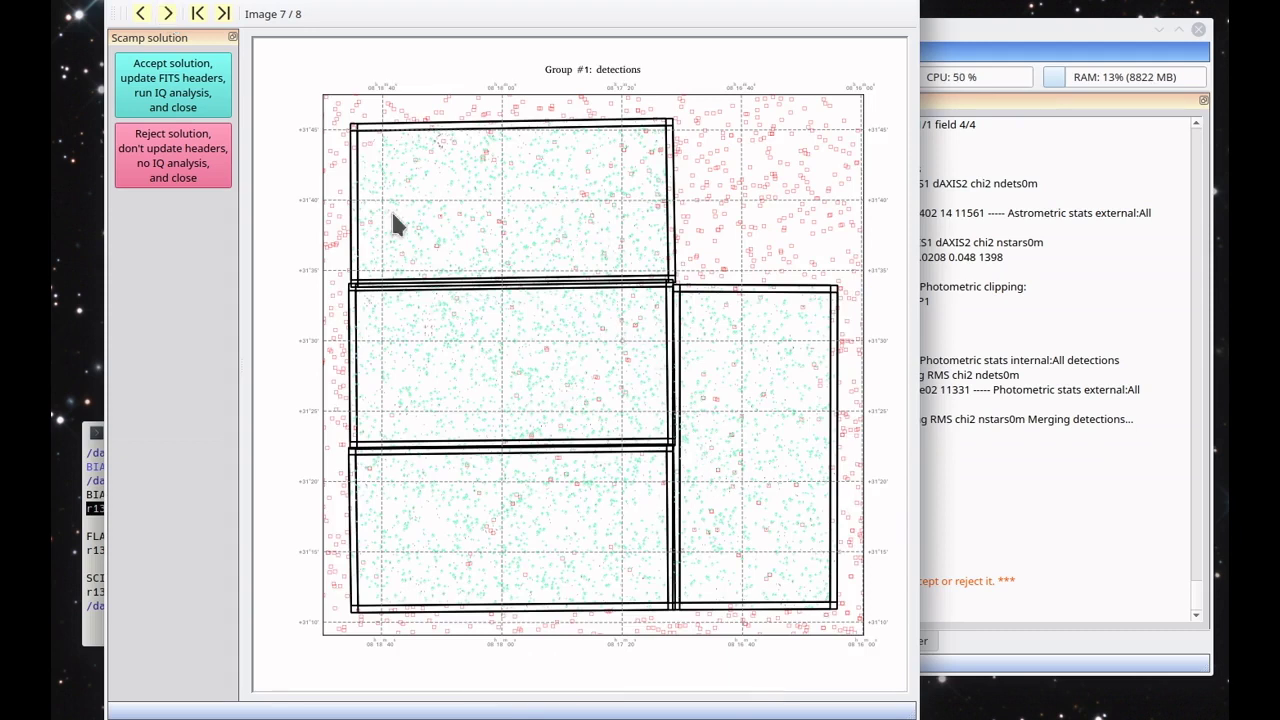
click(169, 14)
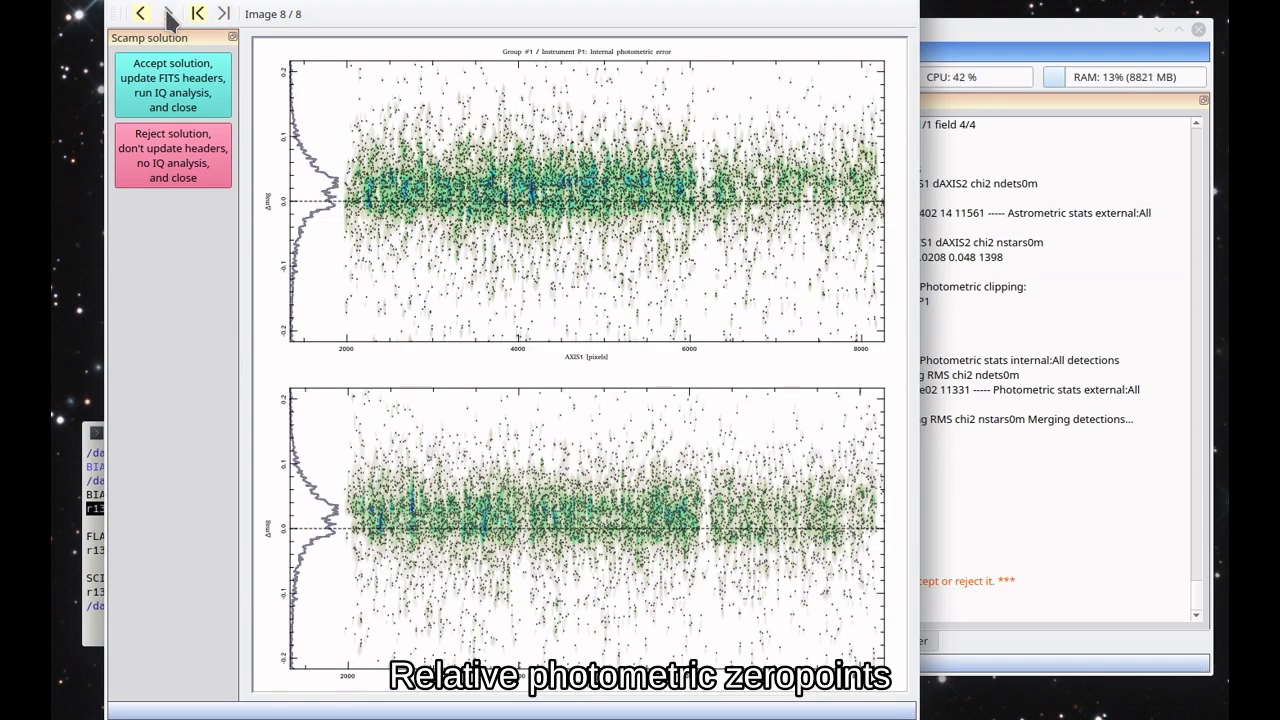
click(176, 91)
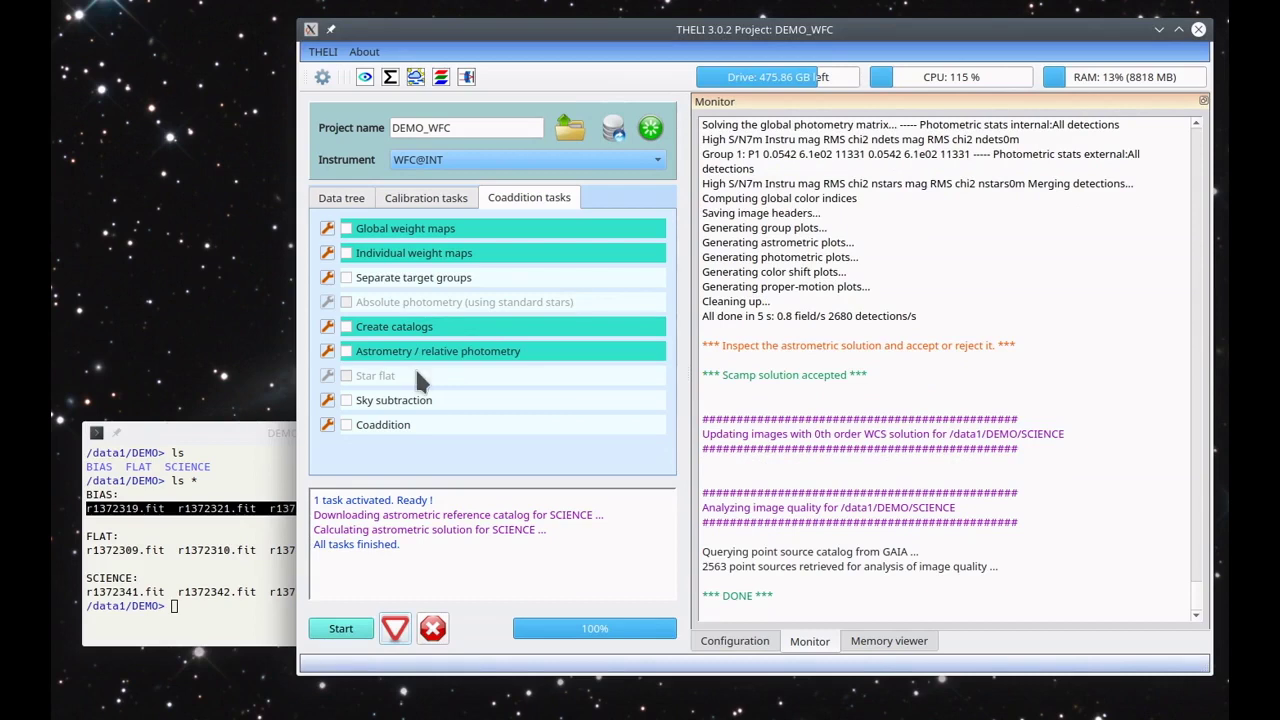
Subtract the modelled sky from the SCIENCE data, and run the coaddition with flux calibration enabled.
click(392, 402)
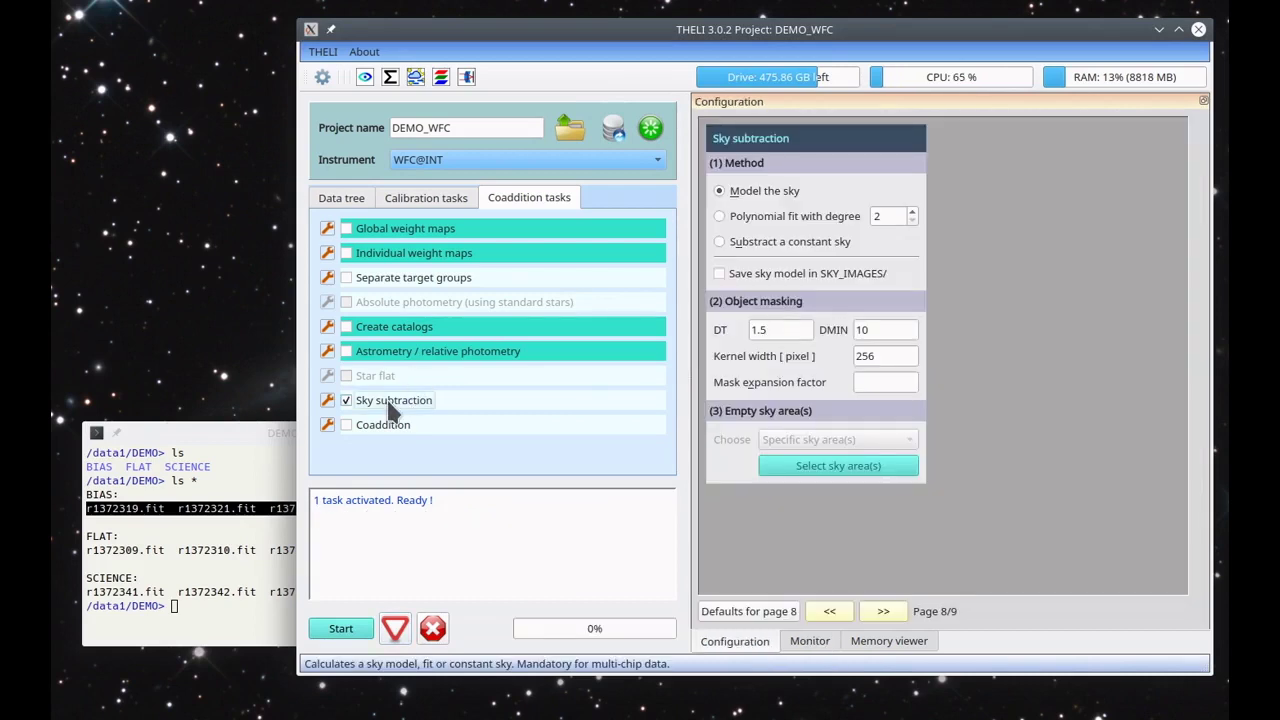
click(358, 630)
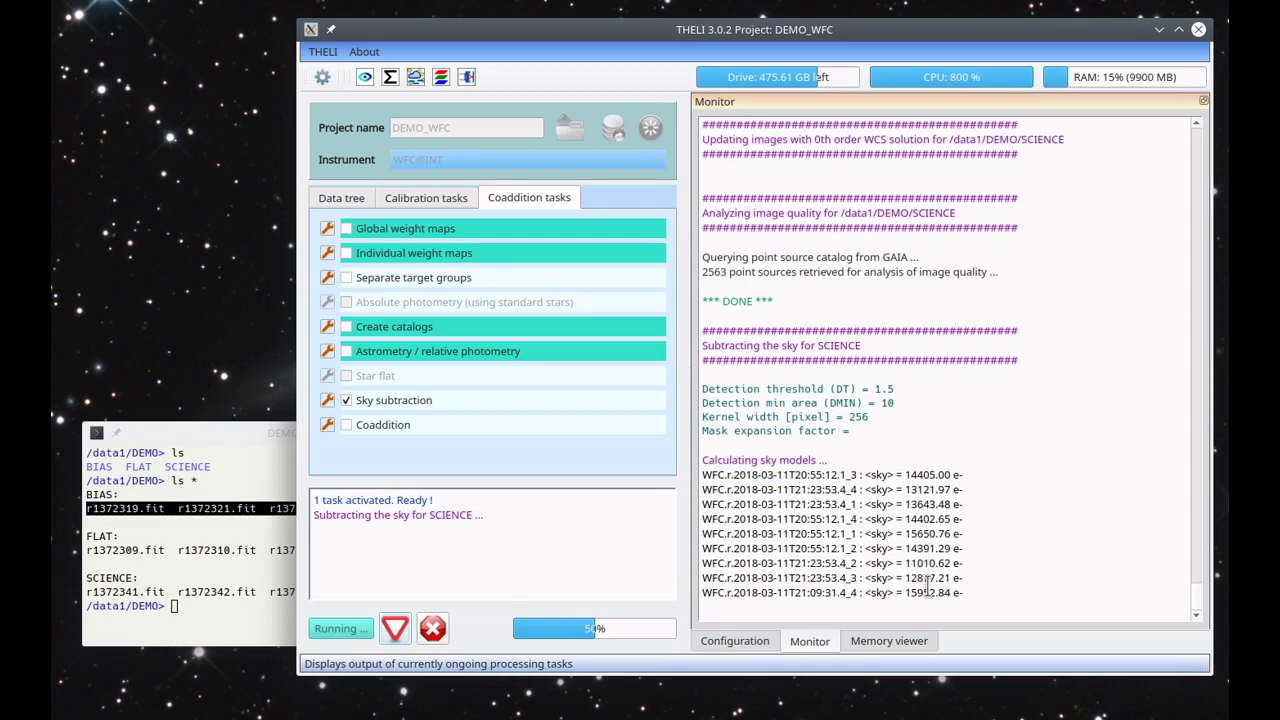
click(377, 429)
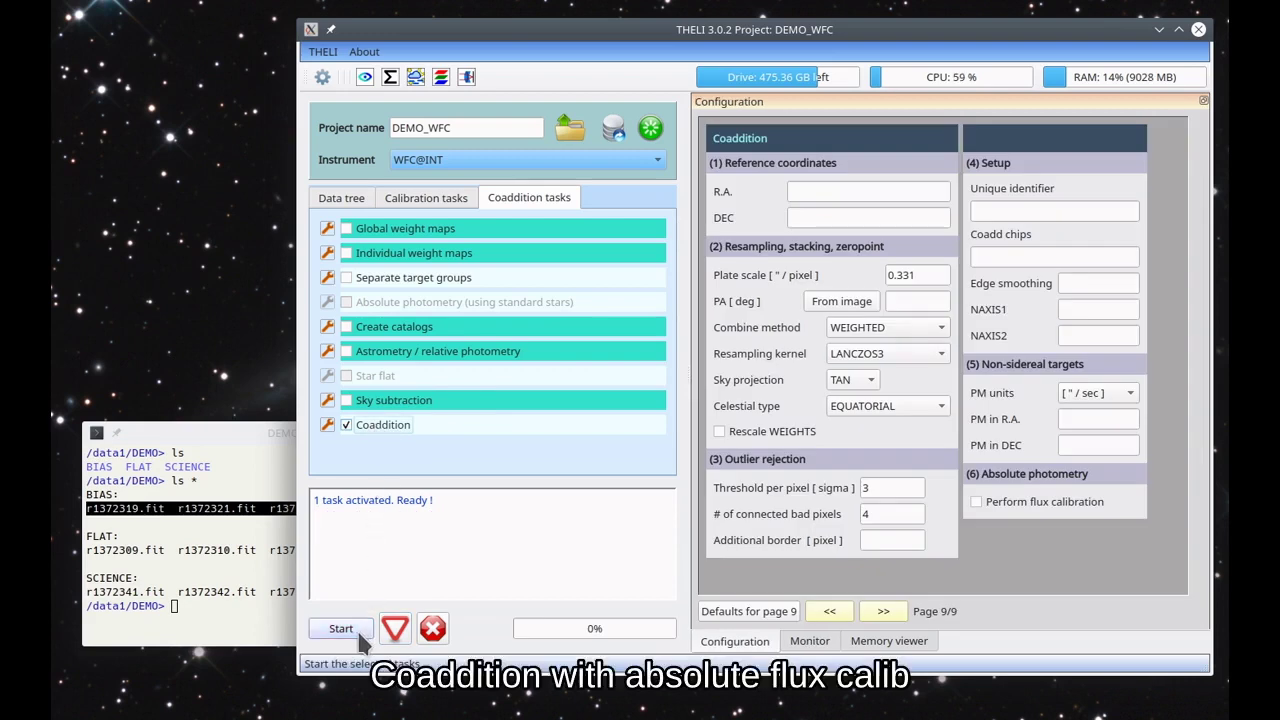
click(1008, 508)
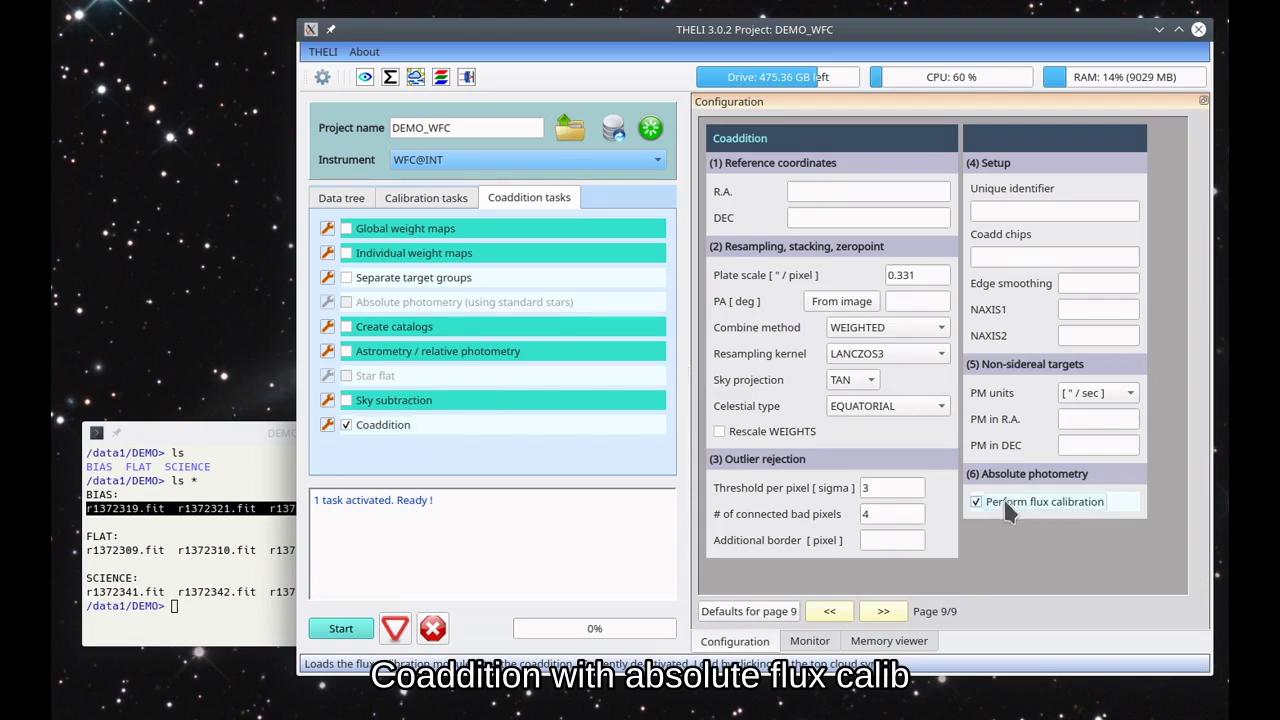
click(340, 628)
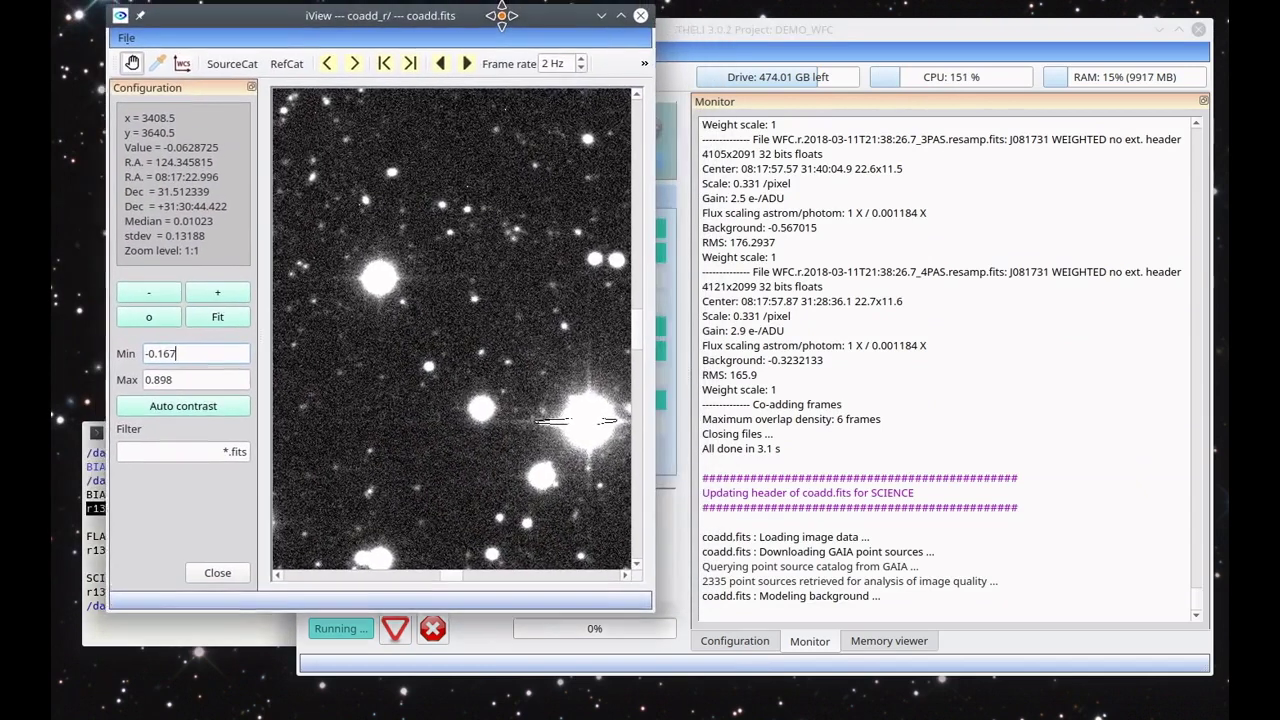
Enlarge the iView window showing coadd.fits and fit the whole coadded image in the view.
drag(502, 15, 487, 25)
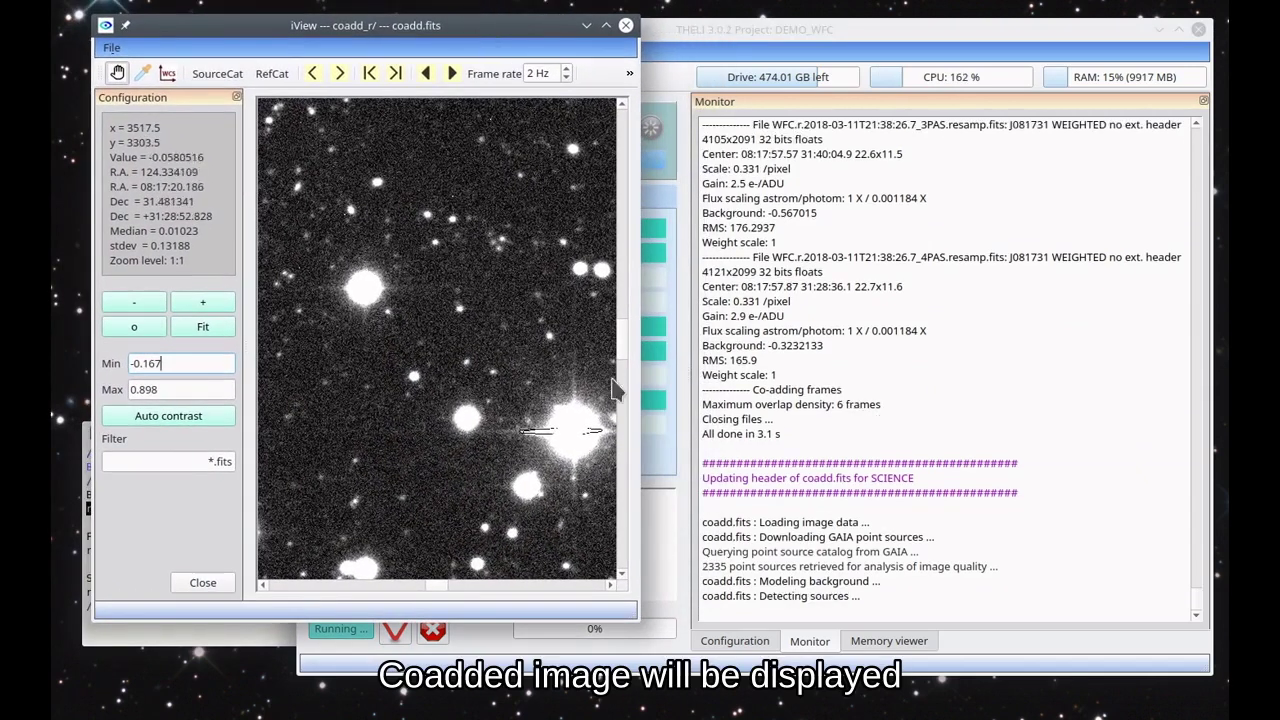
drag(632, 610, 921, 704)
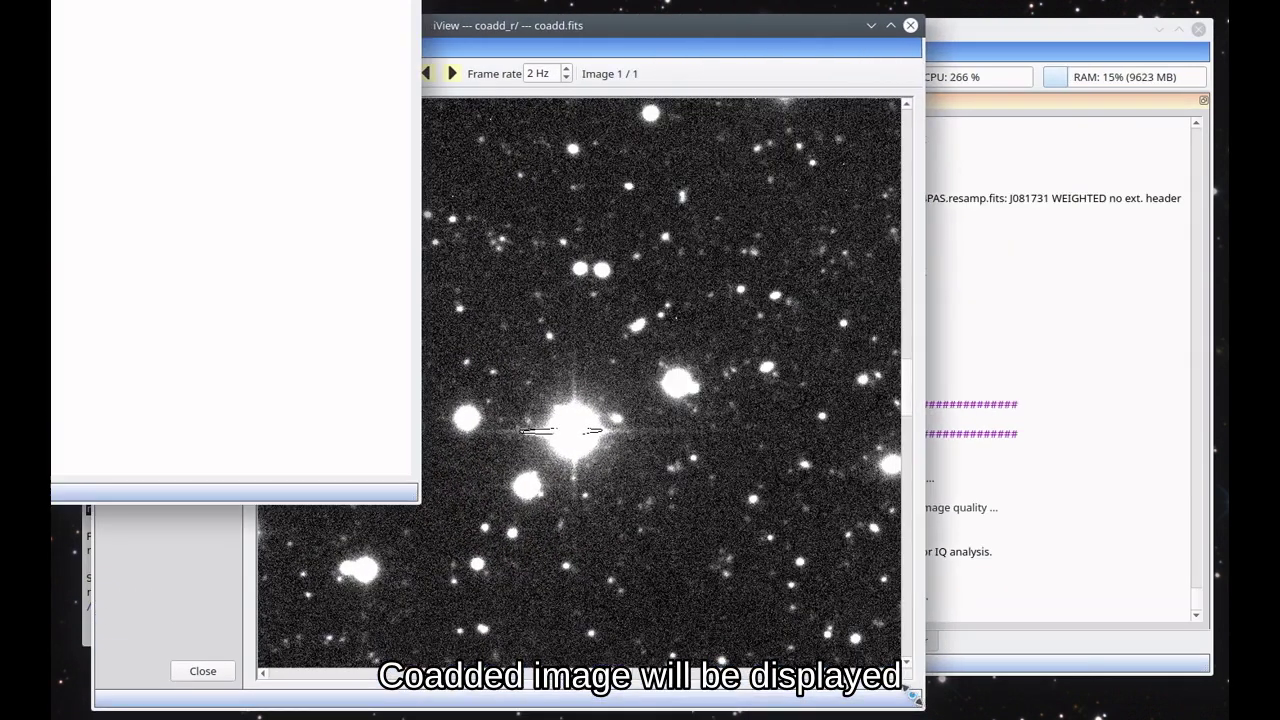
click(678, 30)
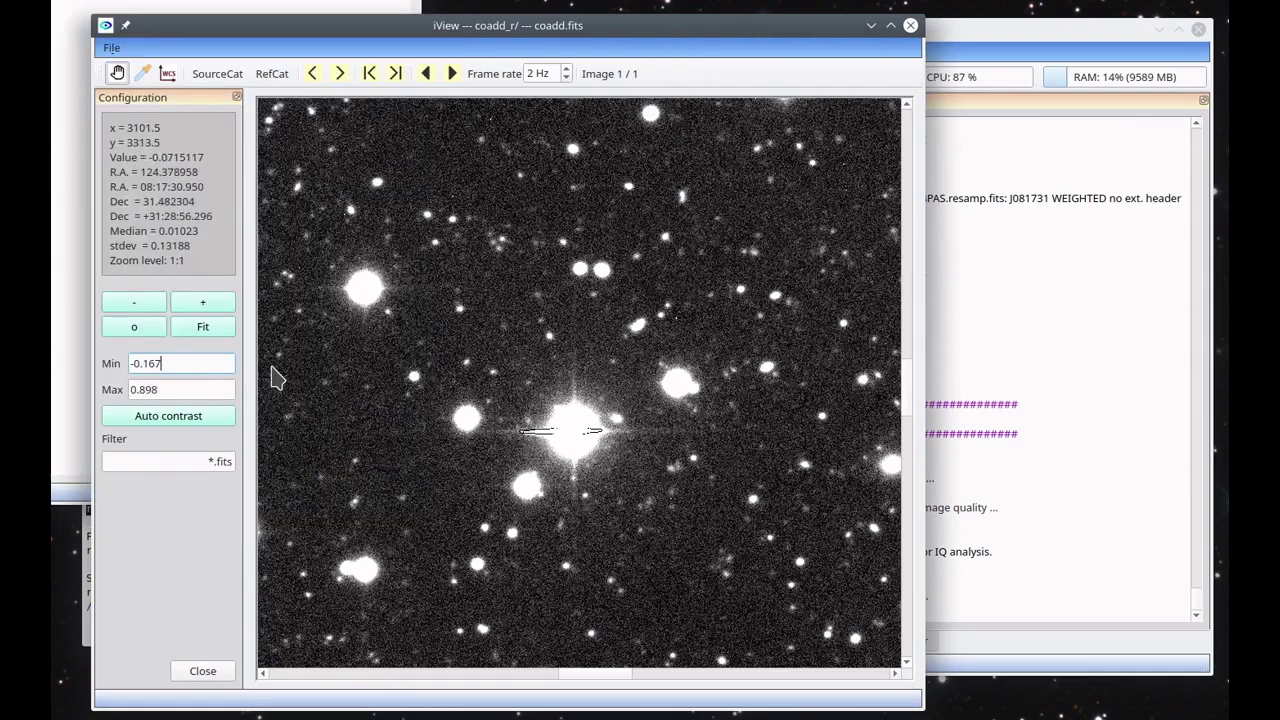
click(201, 328)
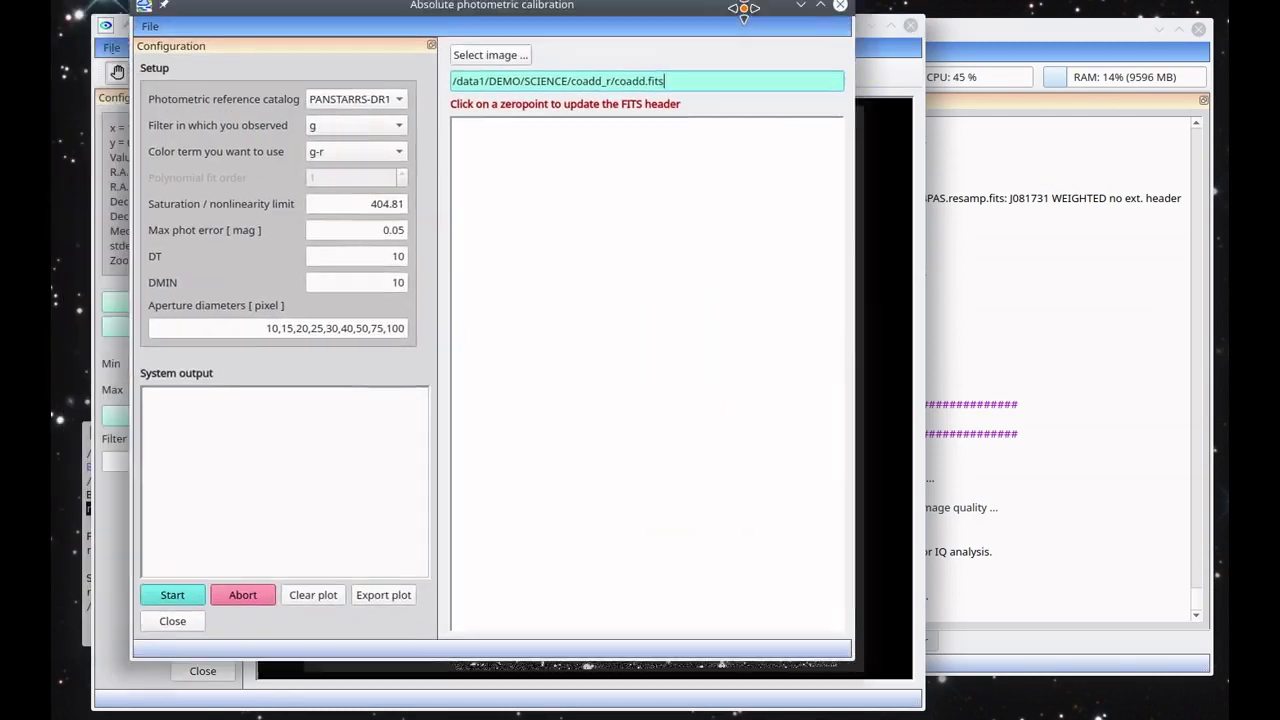
Run the absolute photometric calibration of coadd.fits against PANSTARRS-DR1 with observed filter r and color term g-r.
drag(737, 10, 694, 31)
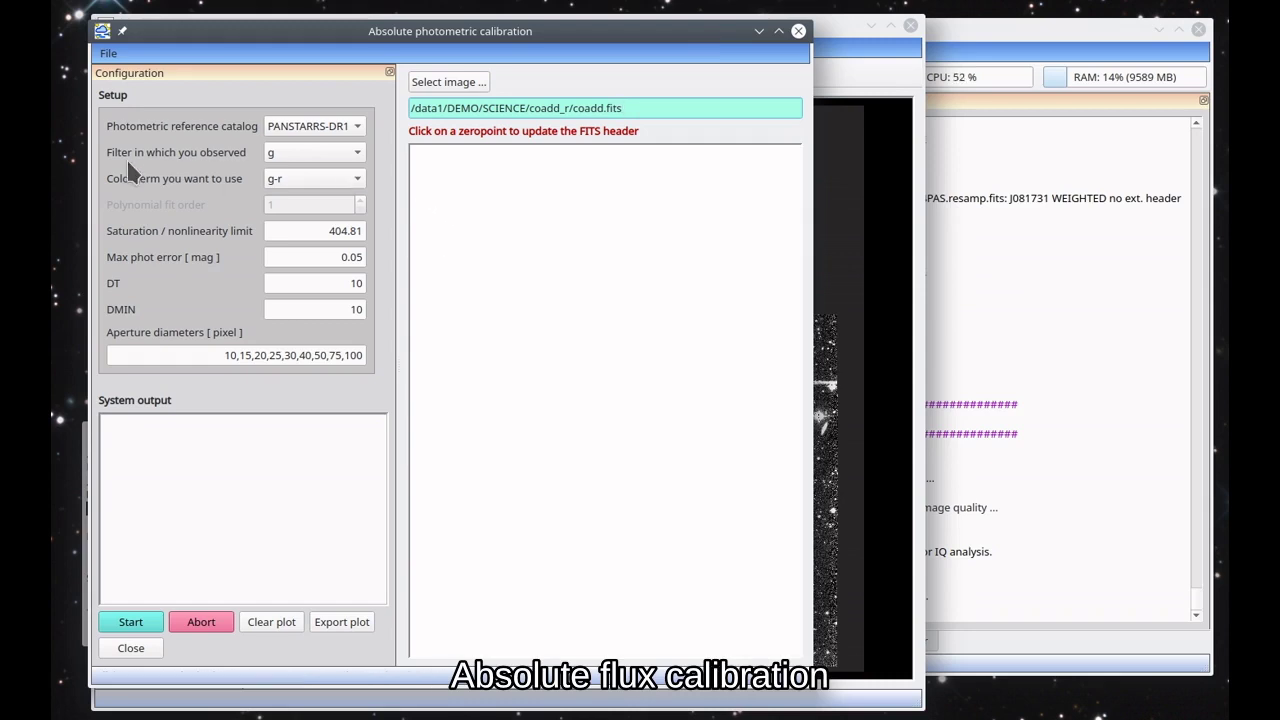
click(309, 162)
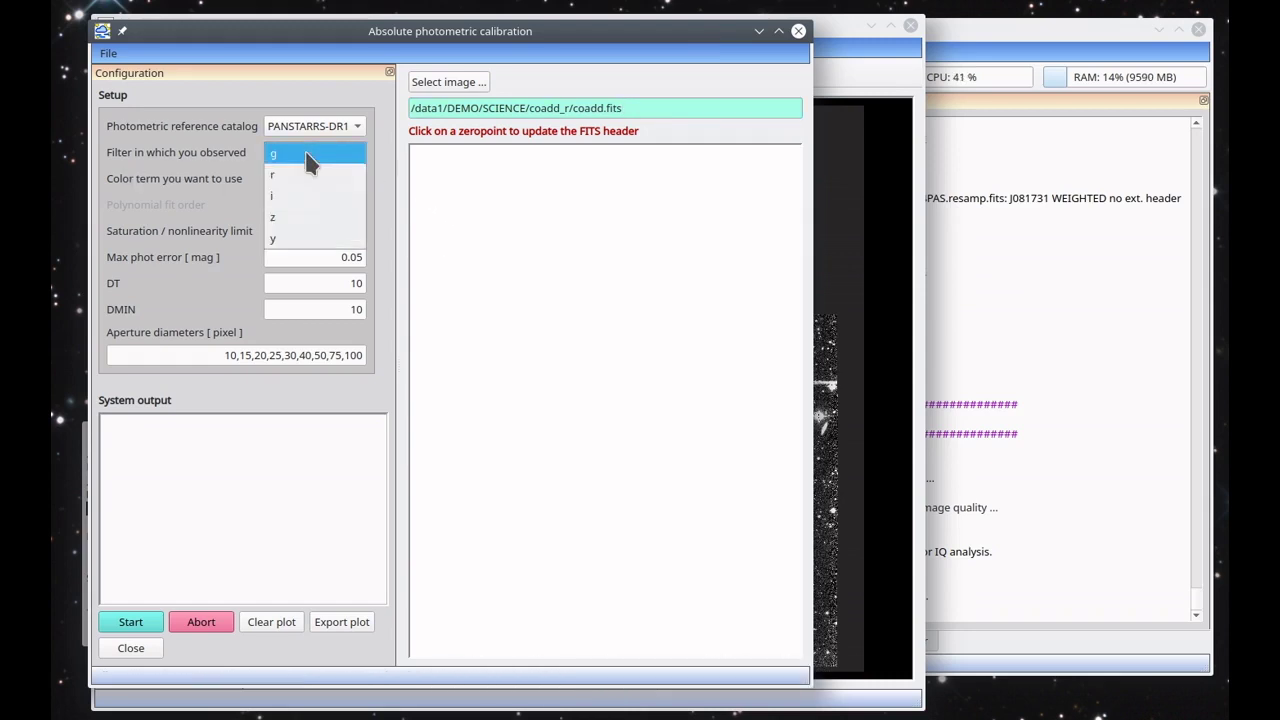
click(293, 186)
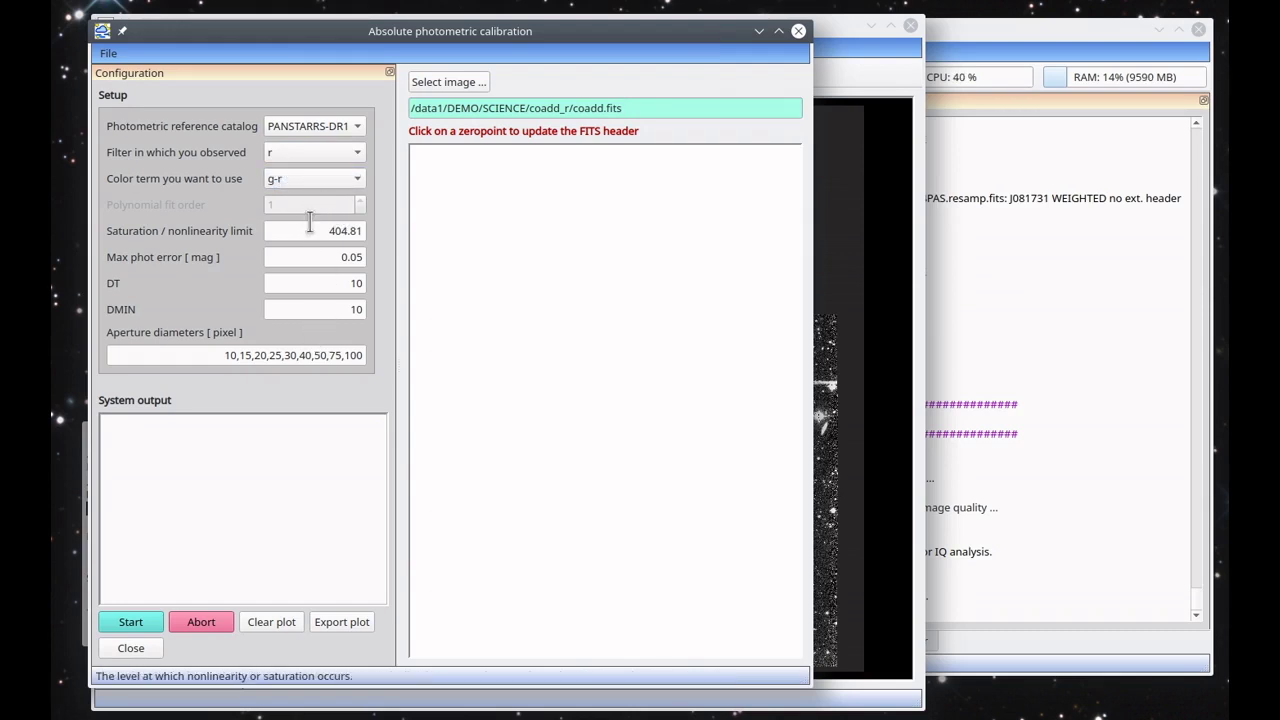
drag(310, 225, 387, 237)
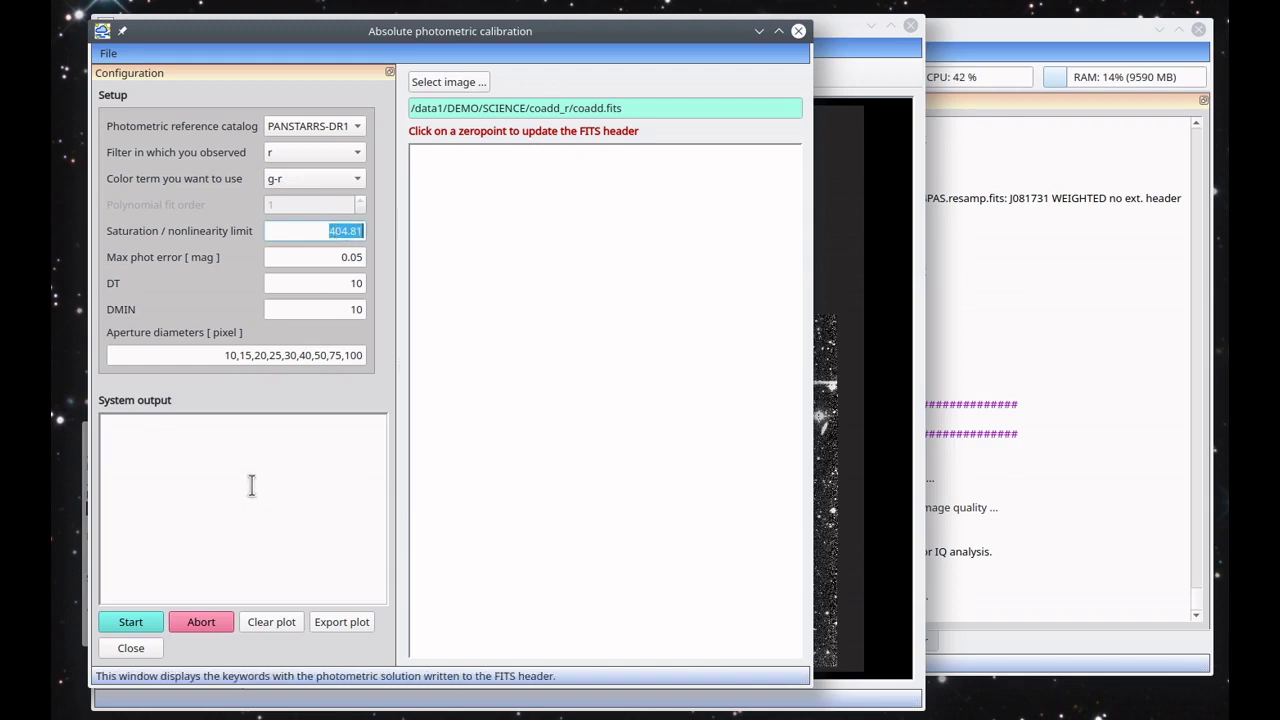
click(144, 618)
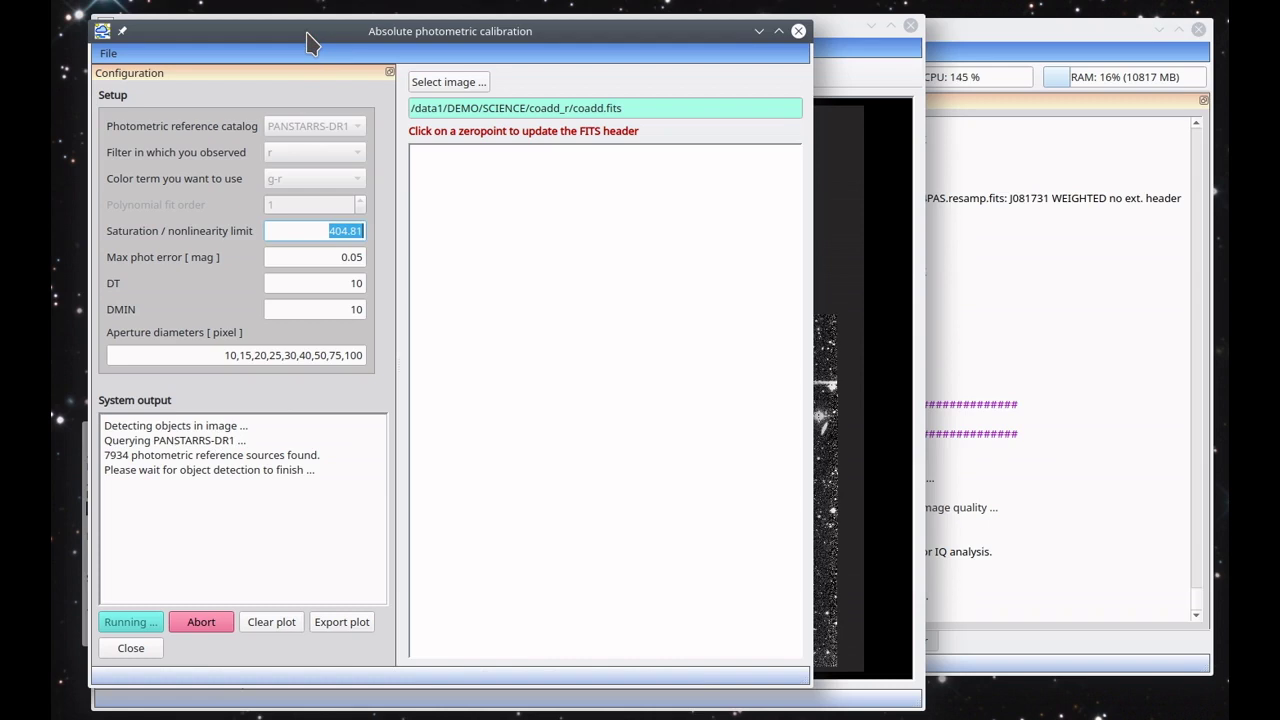
Move the windows covering the Konsole terminal aside, then change into the SCIENCE directory there and list its contents.
drag(310, 42, 450, 44)
click(145, 42)
drag(145, 42, 225, 62)
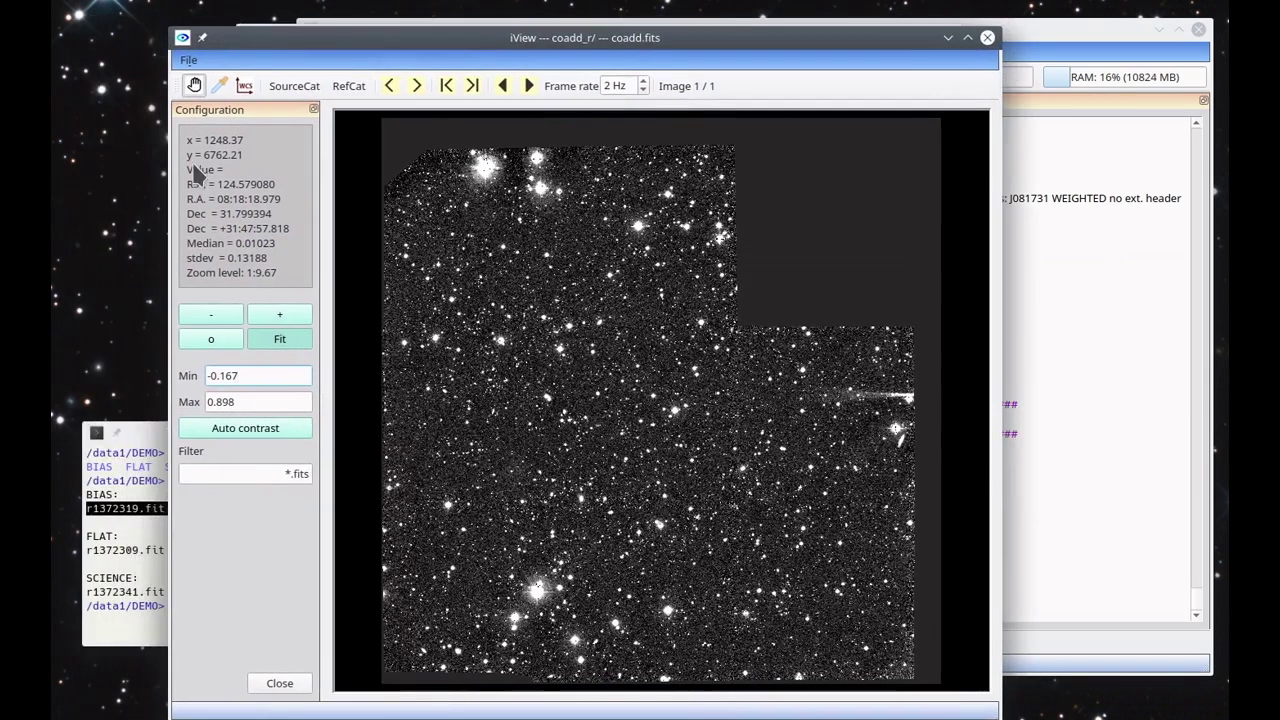
click(140, 448)
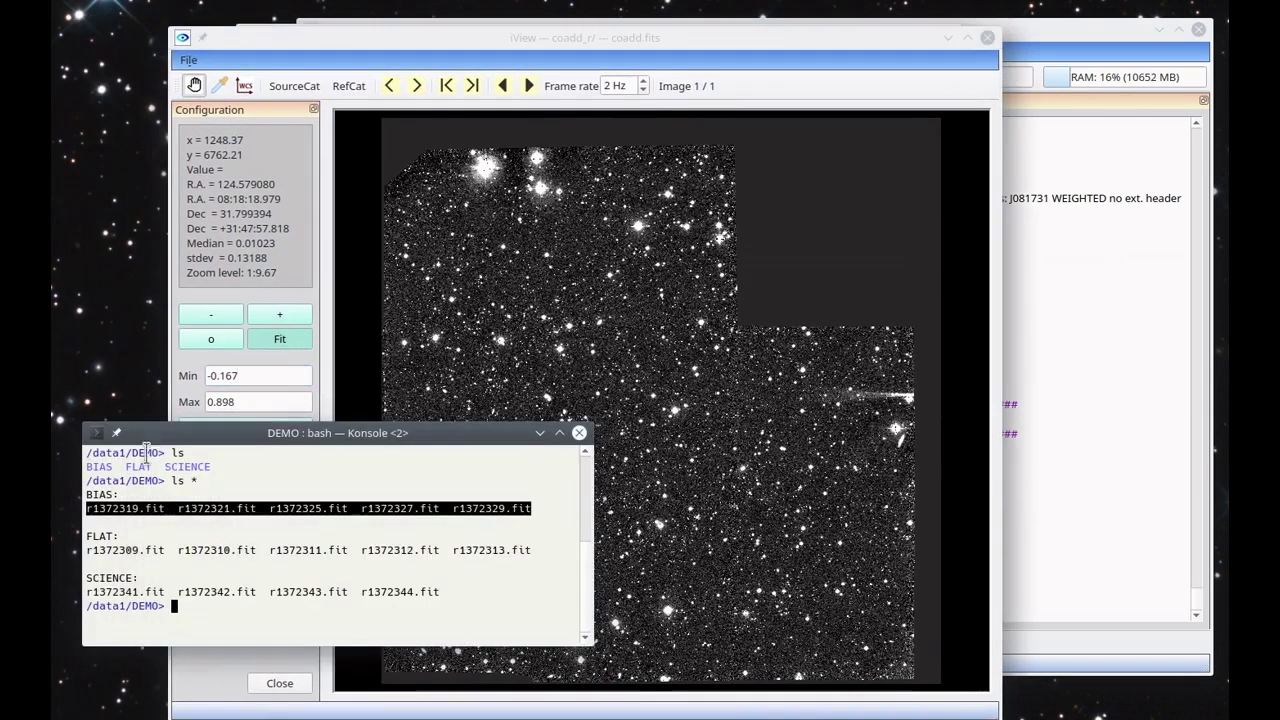
double_click(131, 578)
text(cd)
middle_click(281, 575)
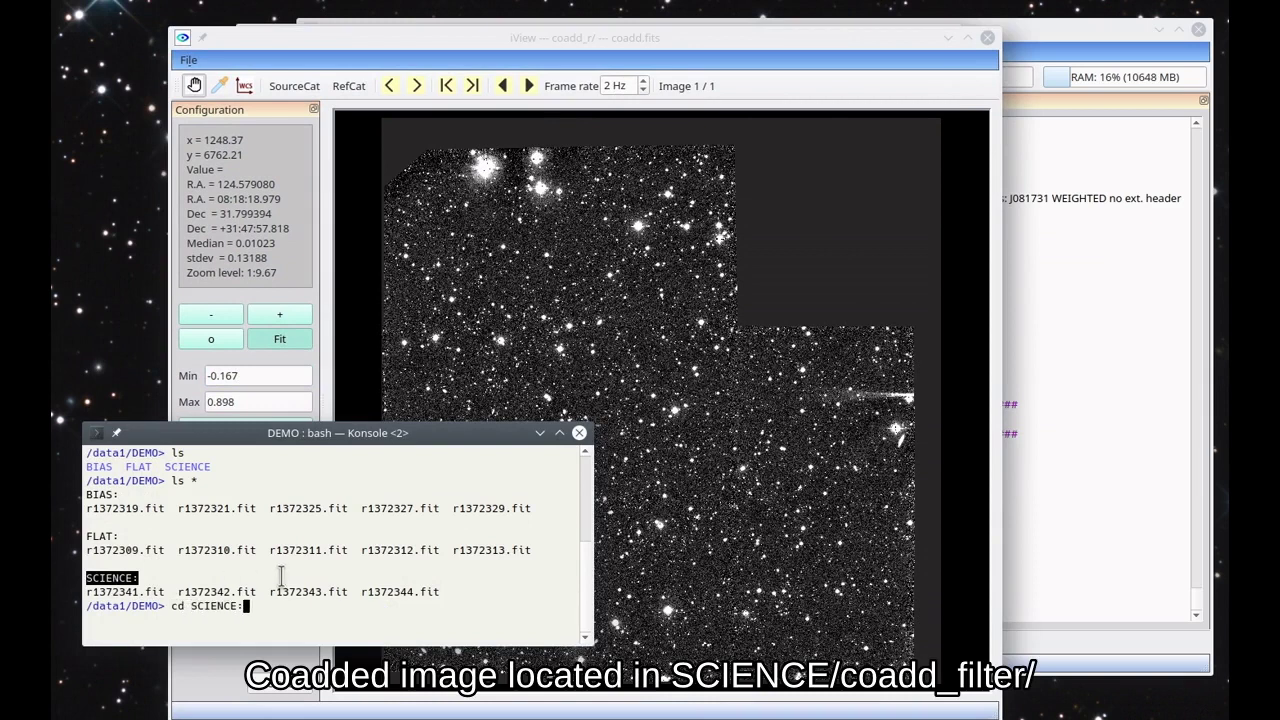
key(BackSpace)
key(Return)
text(ls)
key(Return)
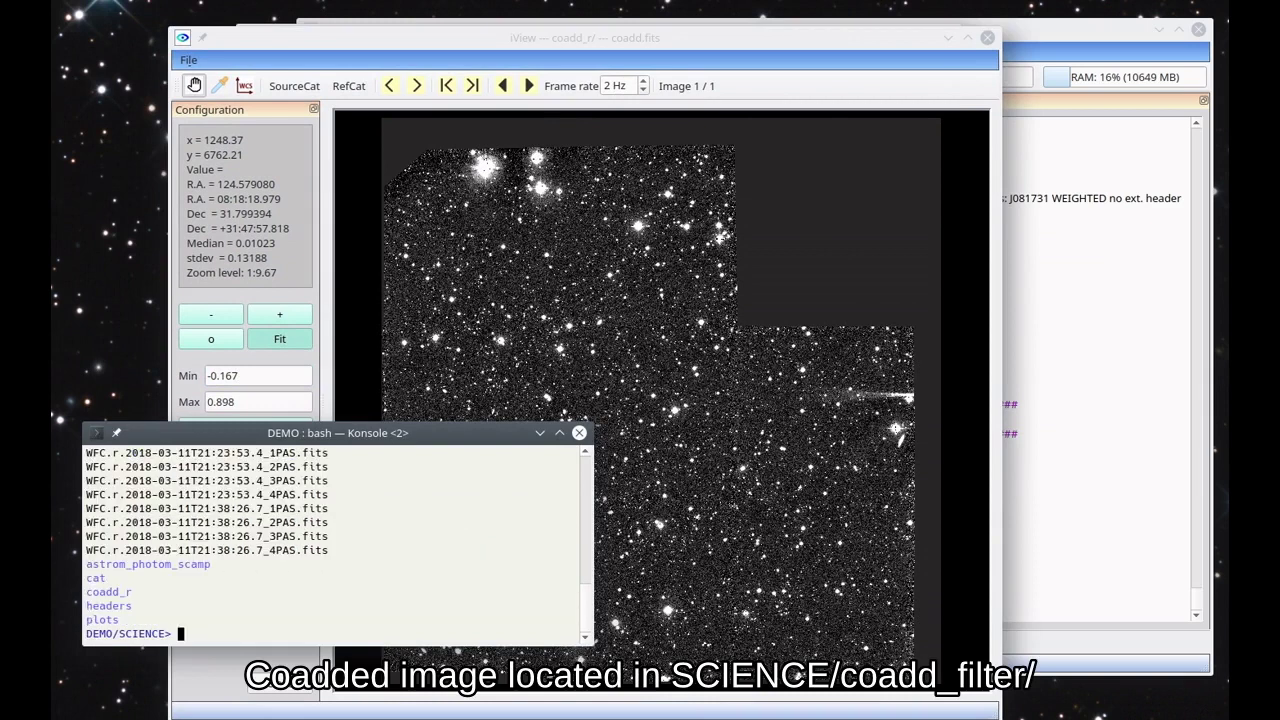
Change into the coadd_r directory and list its contents, marking coadd.fits and coadd.weight.fits in the listing.
text(cd)
double_click(103, 591)
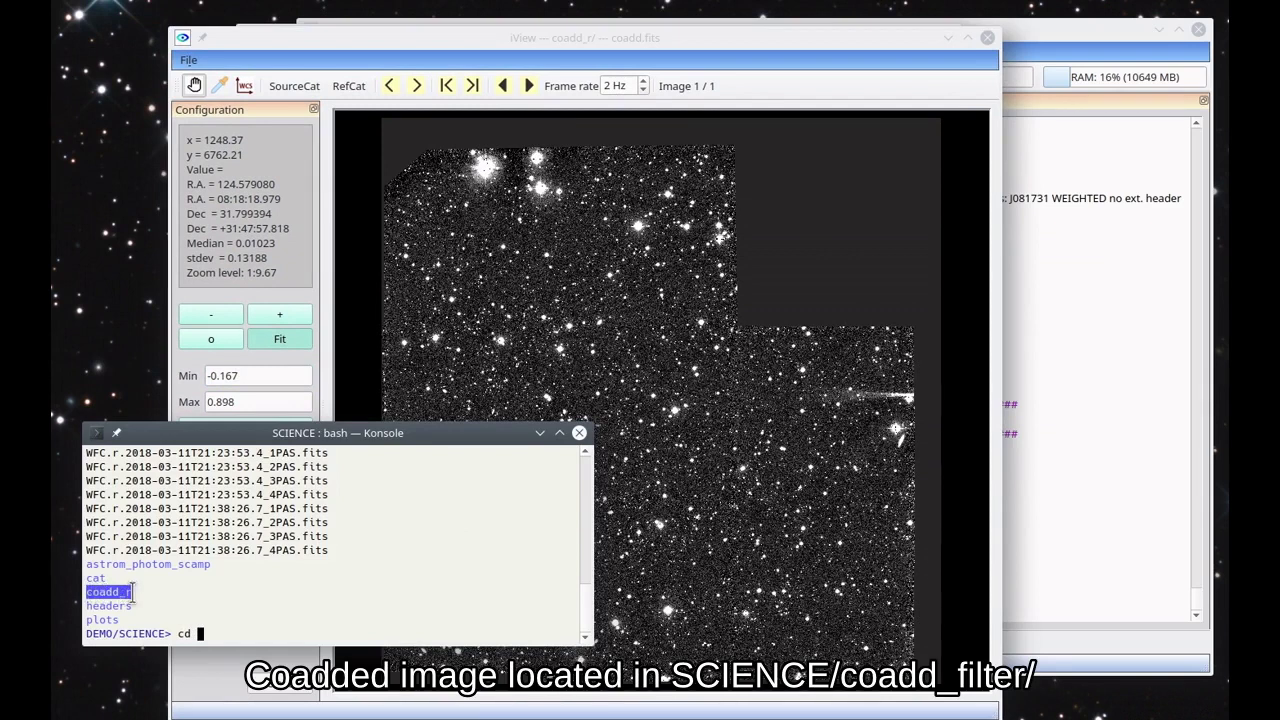
middle_click(228, 596)
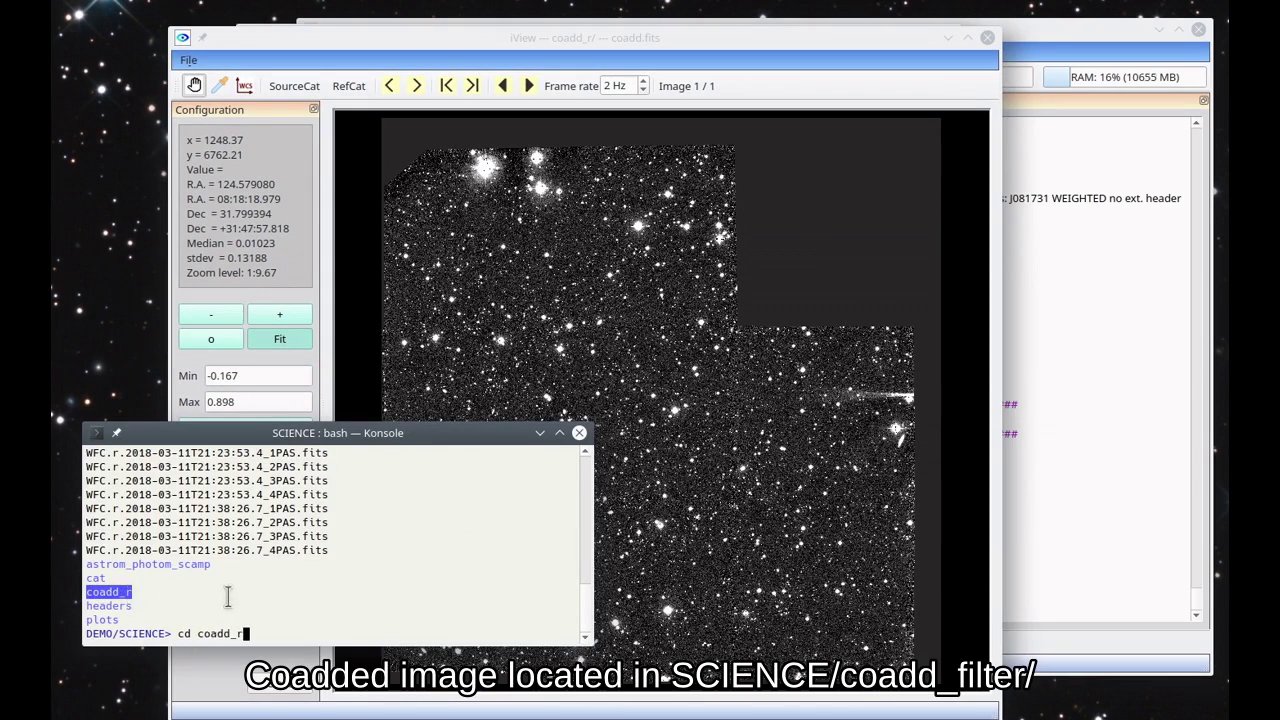
key(Return)
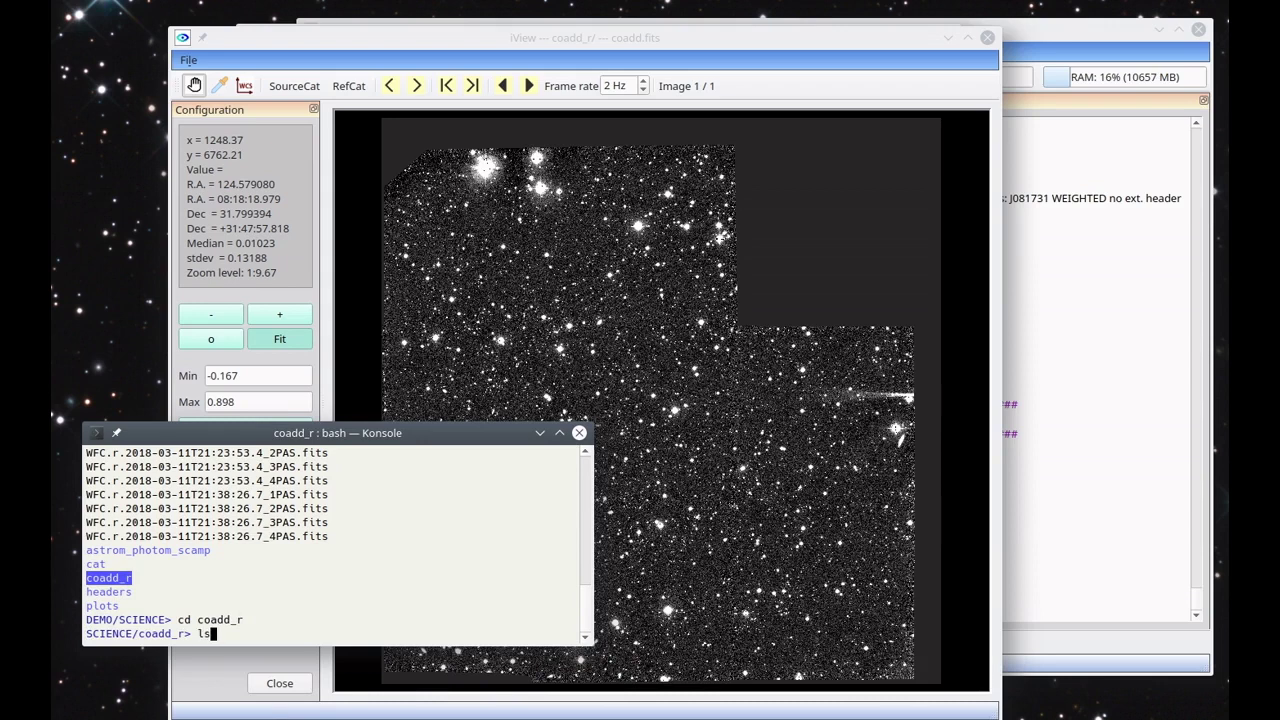
text(ls)
key(Return)
double_click(119, 579)
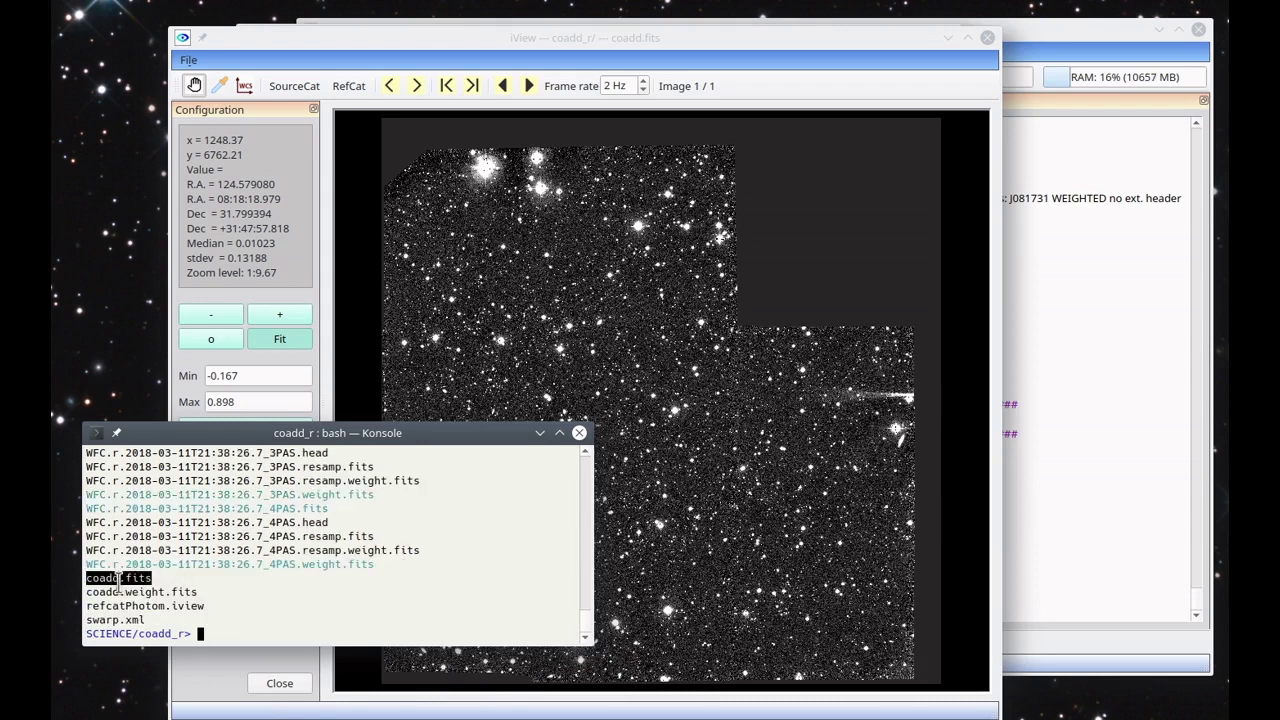
double_click(121, 592)
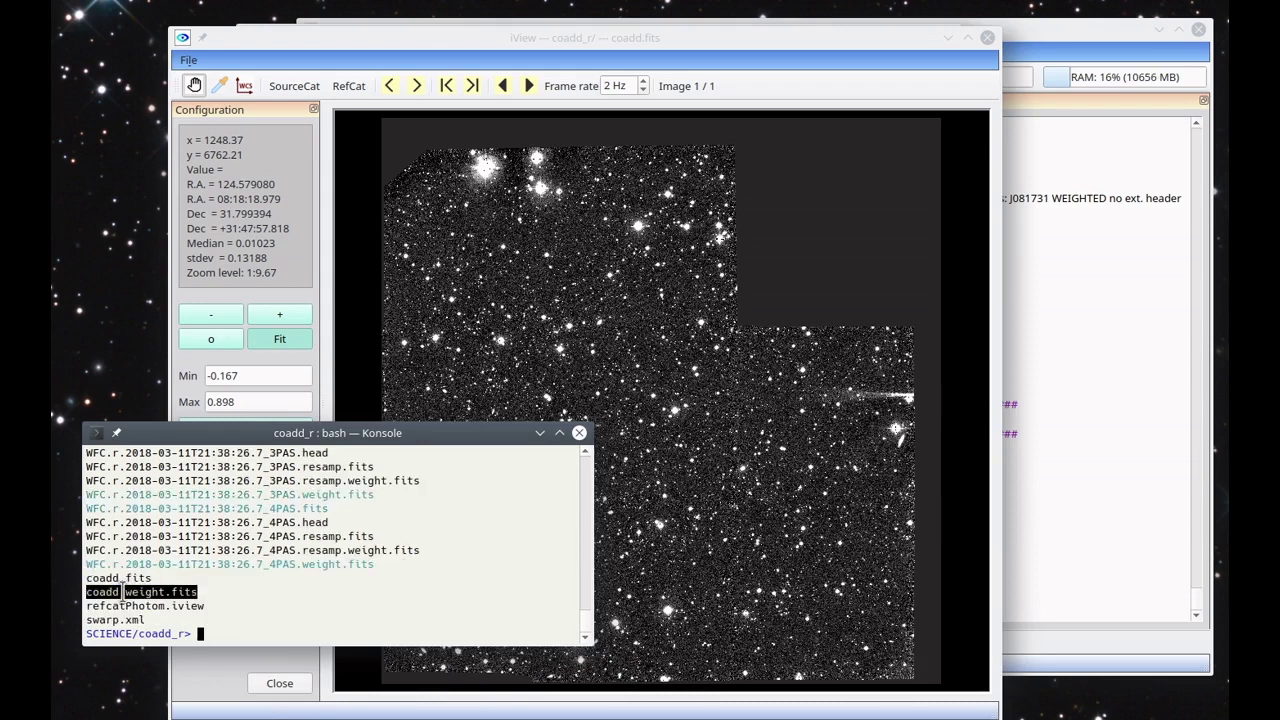
Uncover the absolute photometric calibration window and update the FITS header of coadd.fits with the zeropoint of the 30-pixel aperture.
click(778, 45)
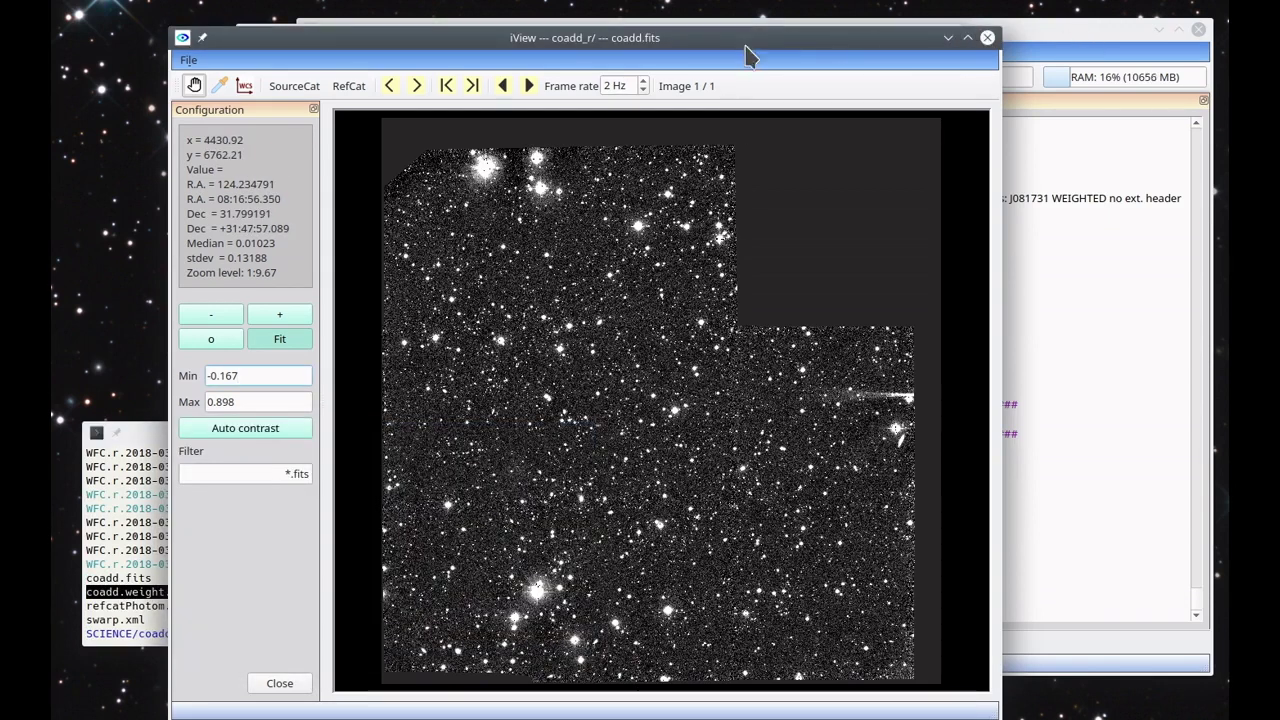
drag(675, 45, 675, 115)
drag(672, 37, 579, 40)
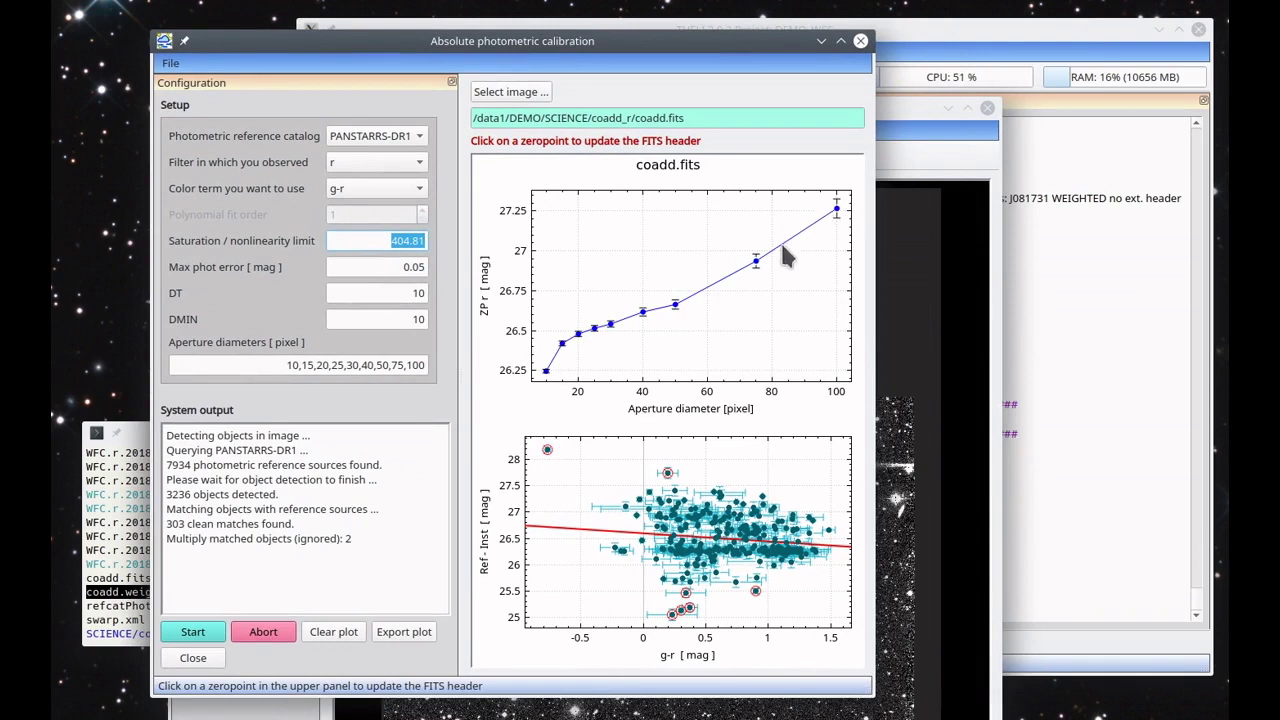
click(612, 335)
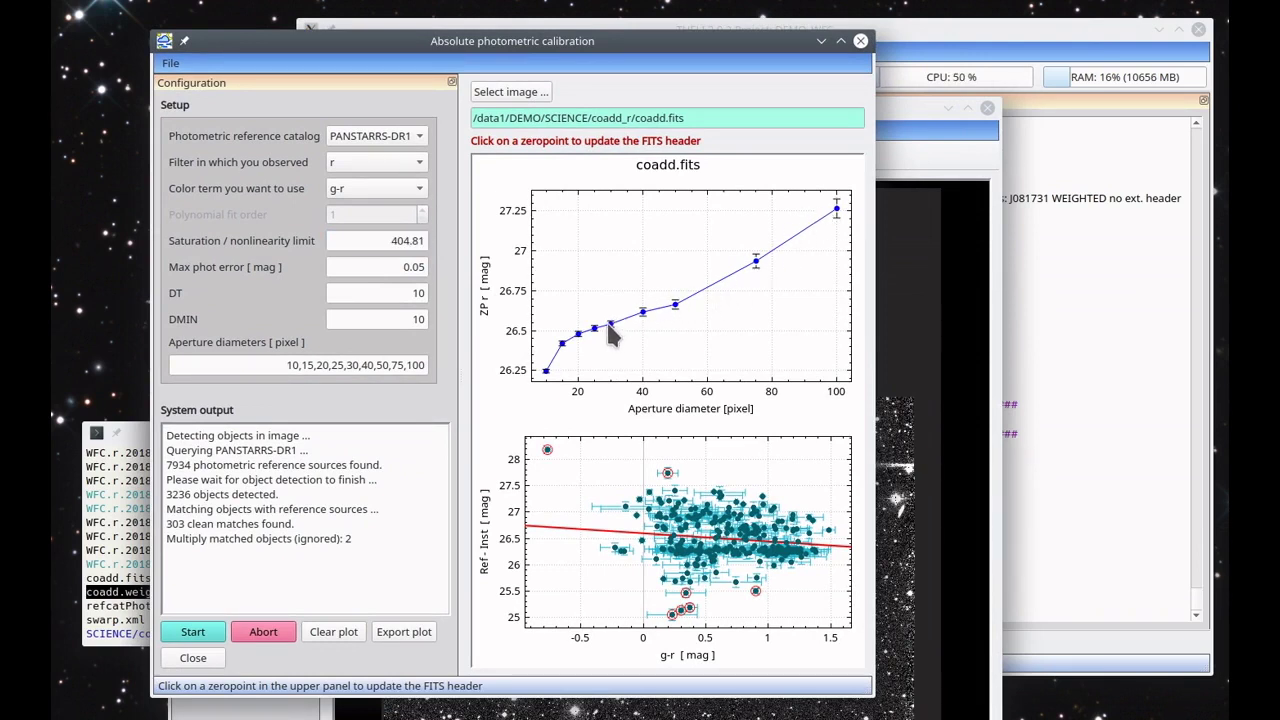
click(608, 326)
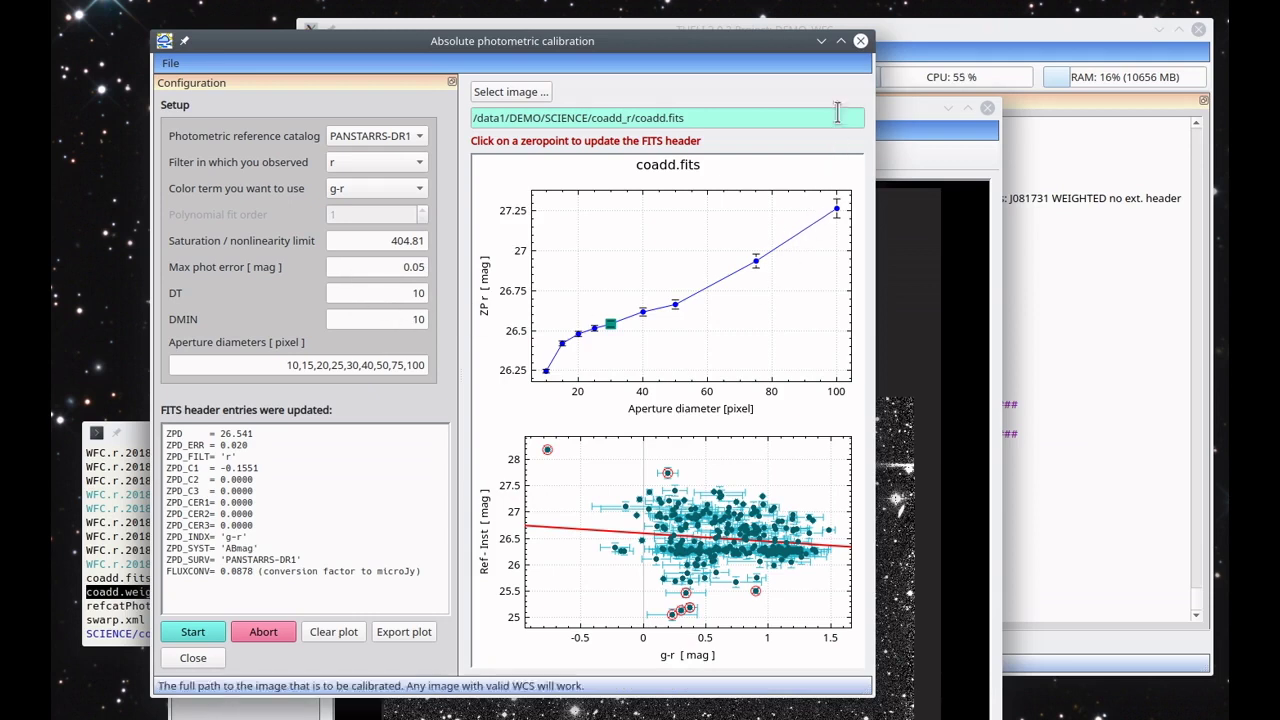
Close the photometric calibration and iView windows, and restore all raw data of the DEMO_WFC project with a full data reset.
click(861, 45)
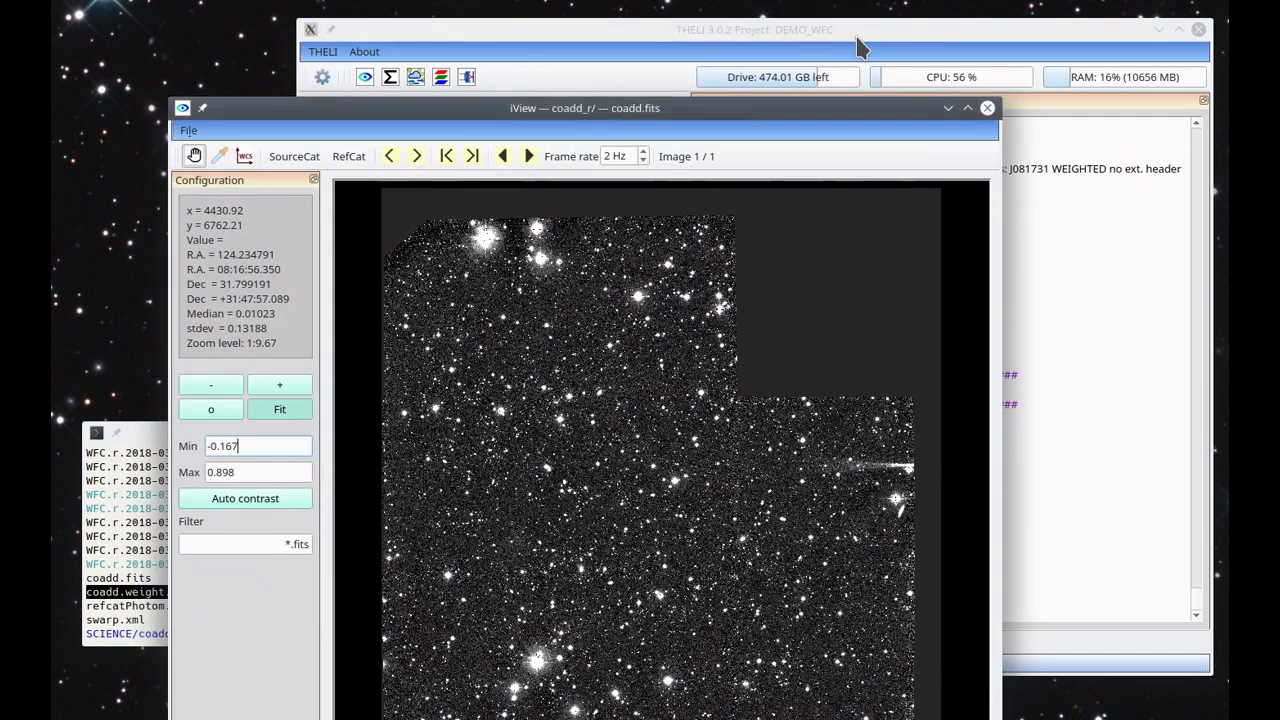
click(987, 107)
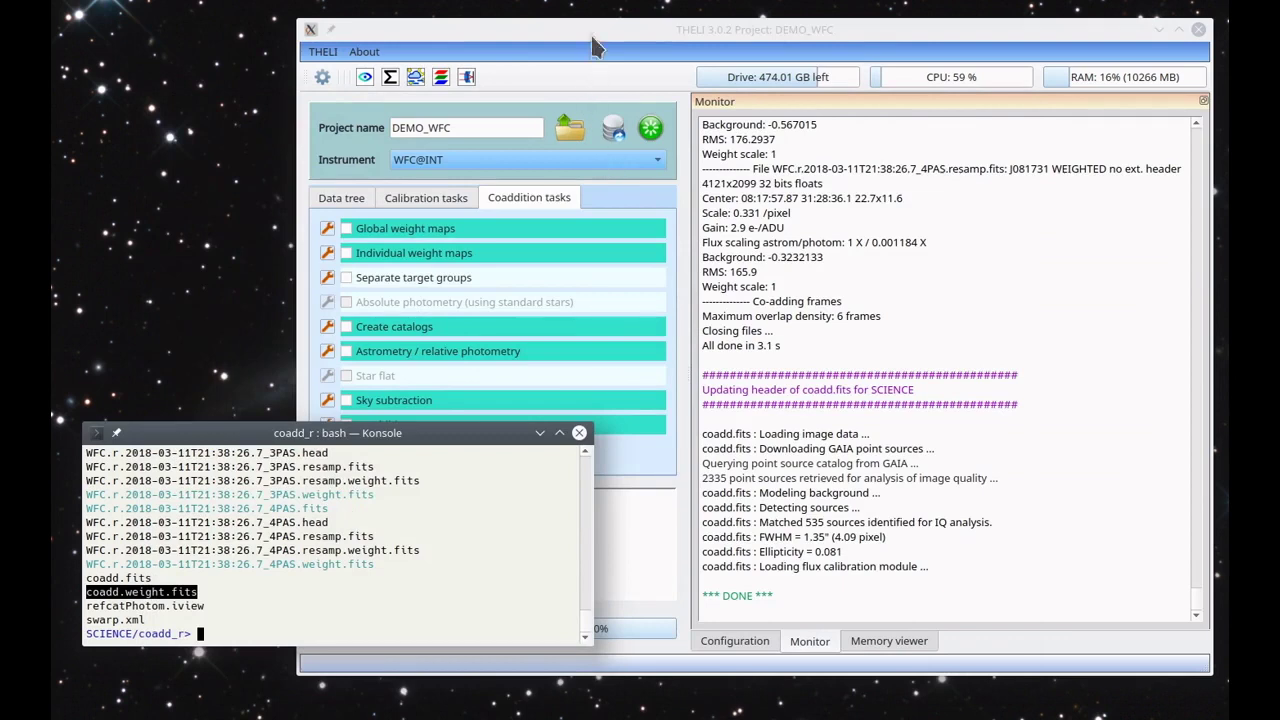
click(592, 33)
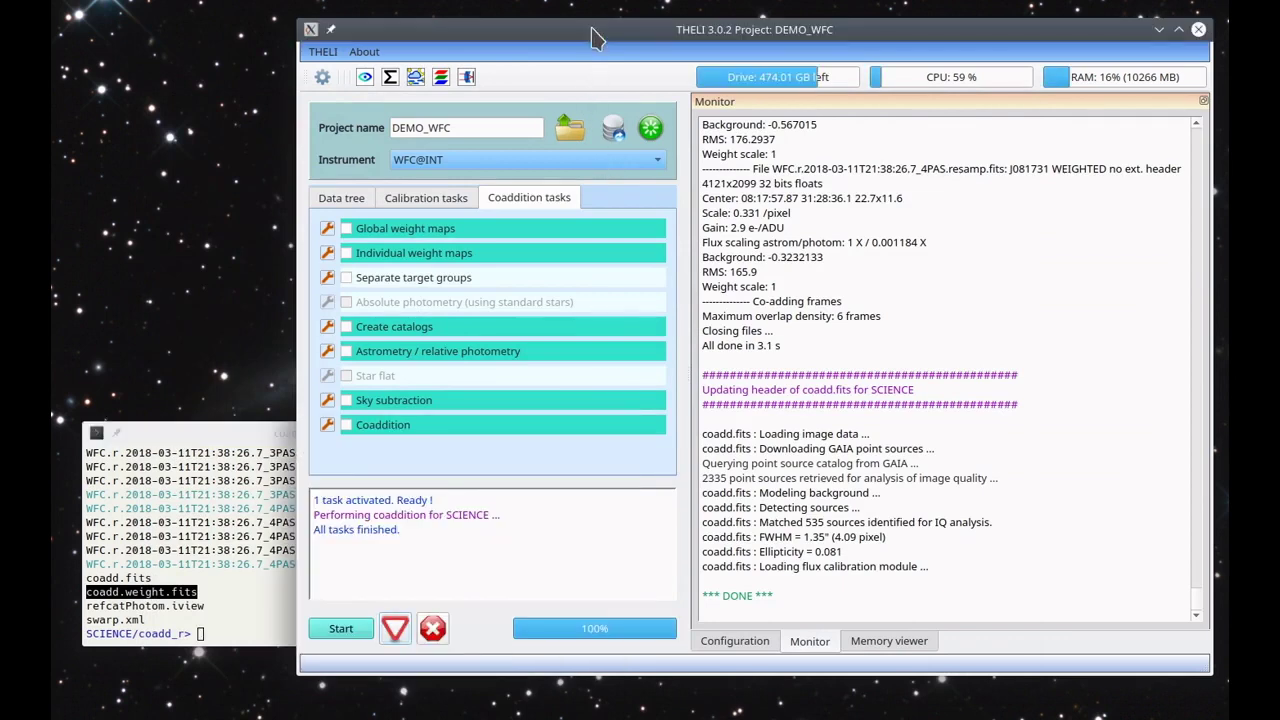
click(614, 130)
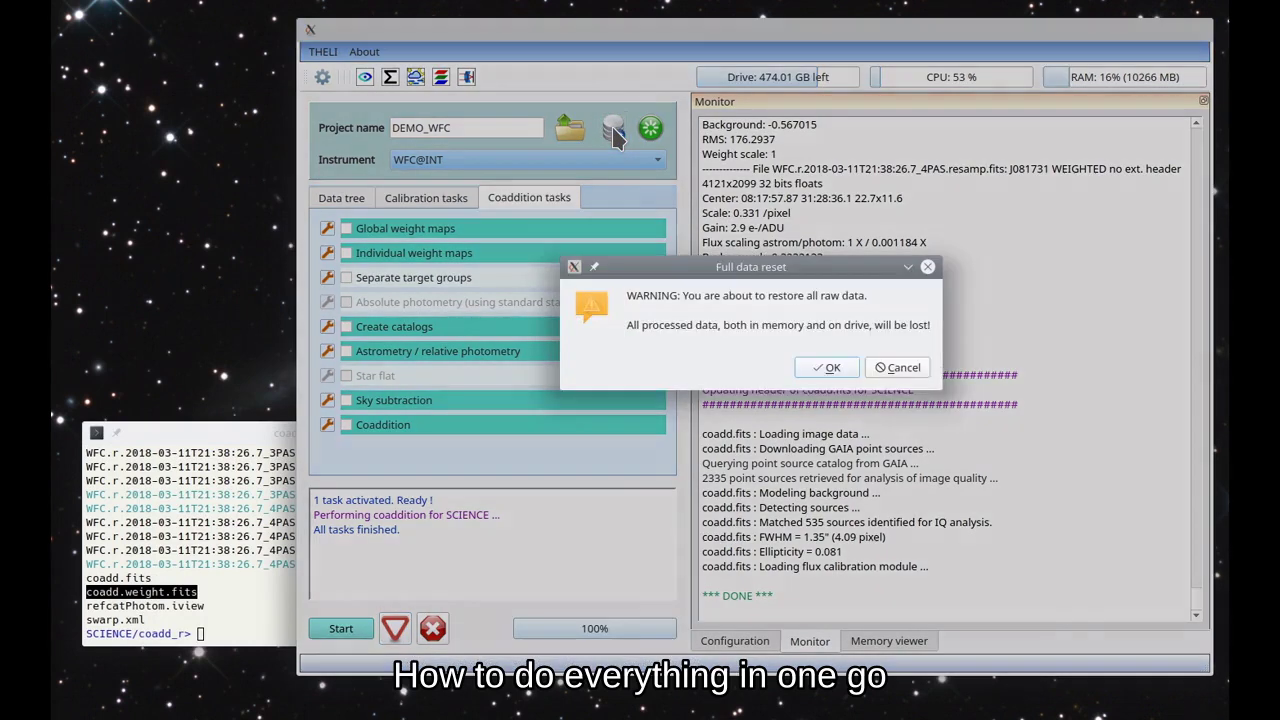
click(846, 370)
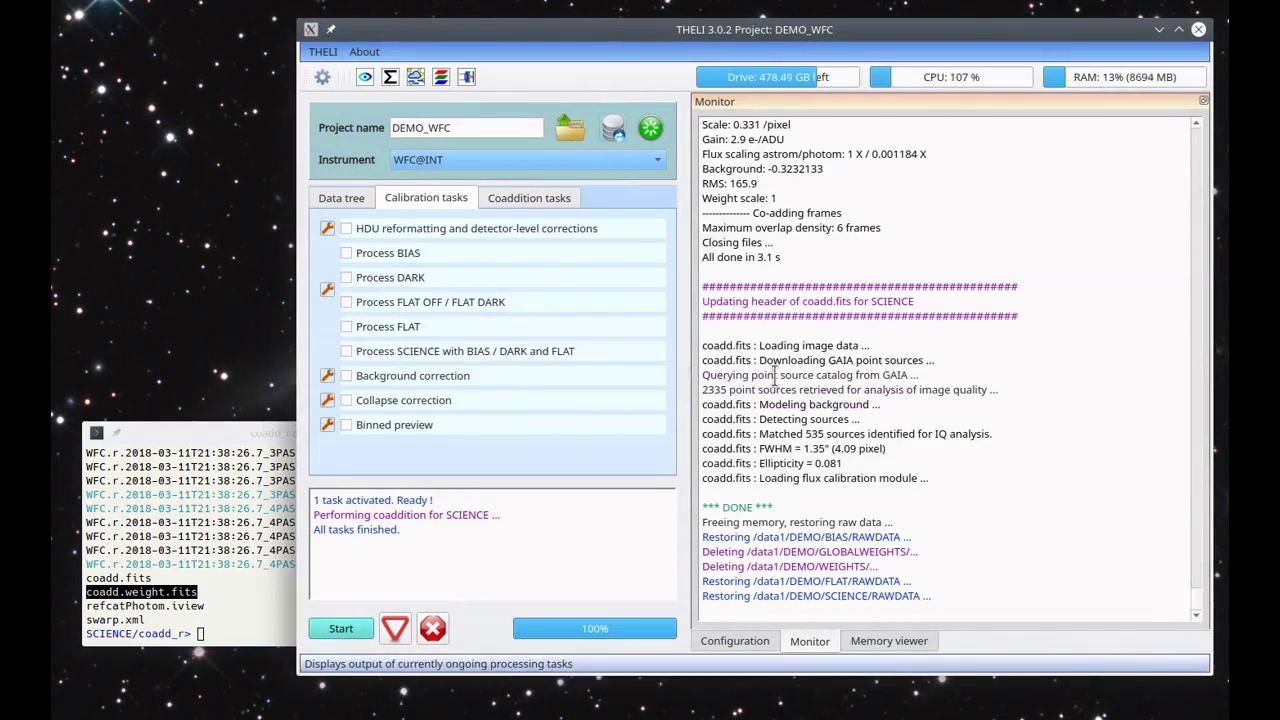
Activate HDU reformatting and detector-level corrections, Process BIAS, Process FLAT, and Process SCIENCE with BIAS / DARK and FLAT.
click(368, 230)
click(376, 254)
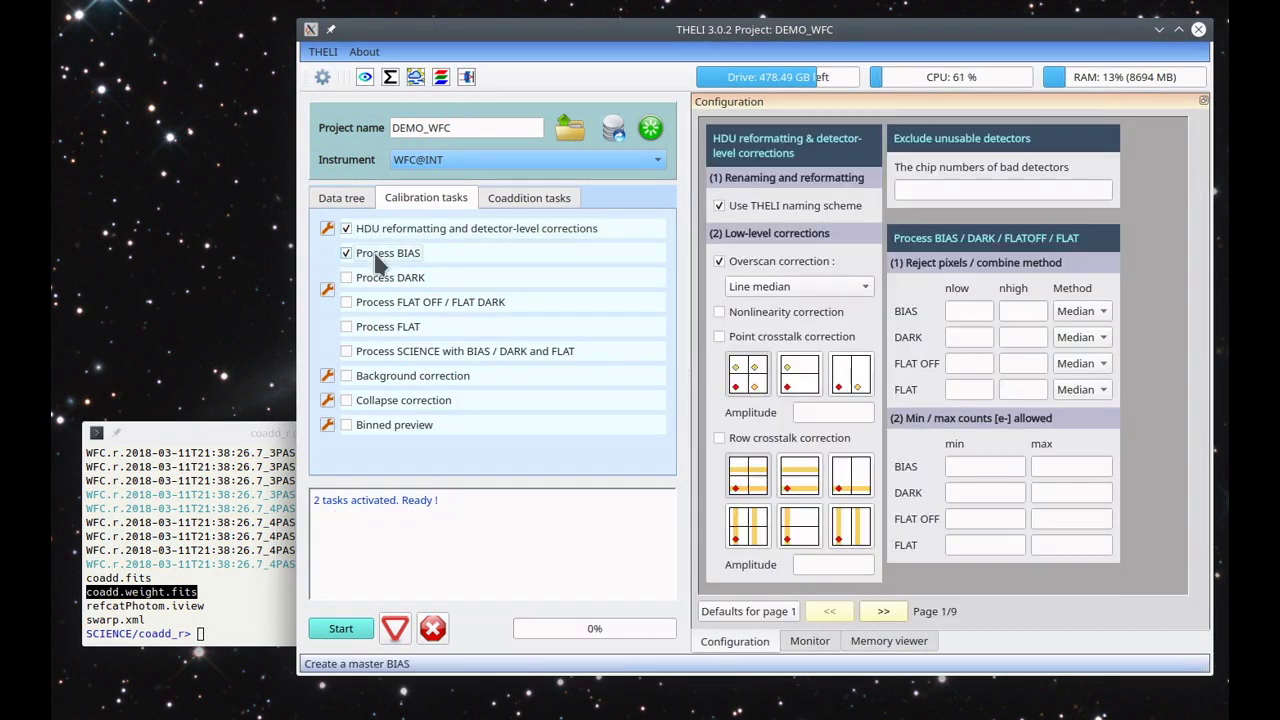
click(390, 328)
click(380, 352)
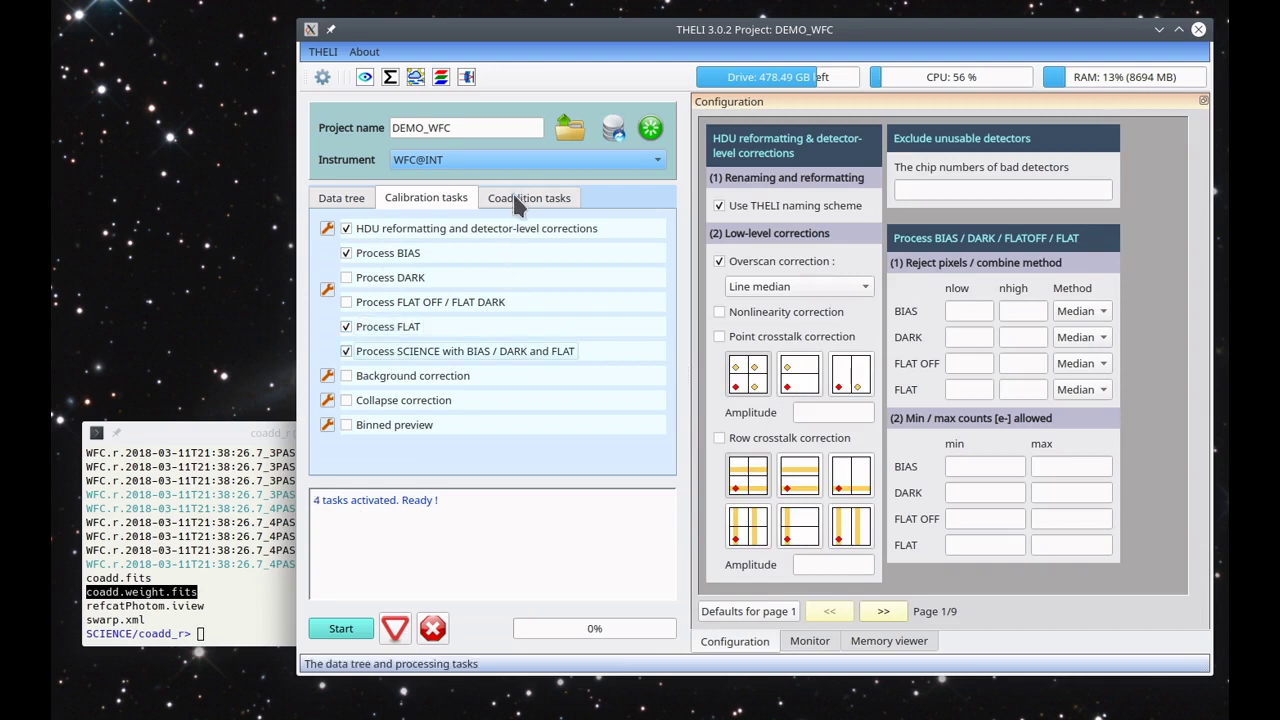
Activate the coaddition tasks for global and individual weight maps, catalogs, astrometry / relative photometry, sky subtraction and coaddition.
click(522, 197)
click(440, 232)
click(425, 254)
click(405, 327)
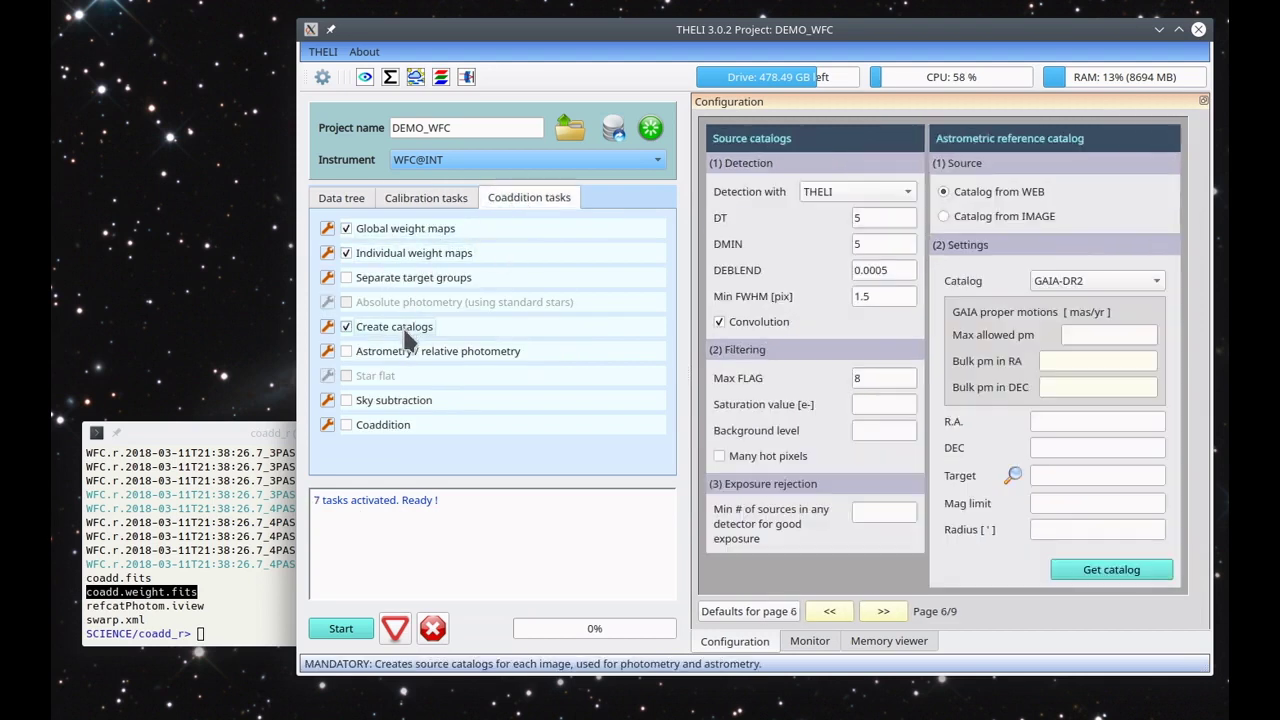
click(405, 352)
click(390, 401)
click(389, 423)
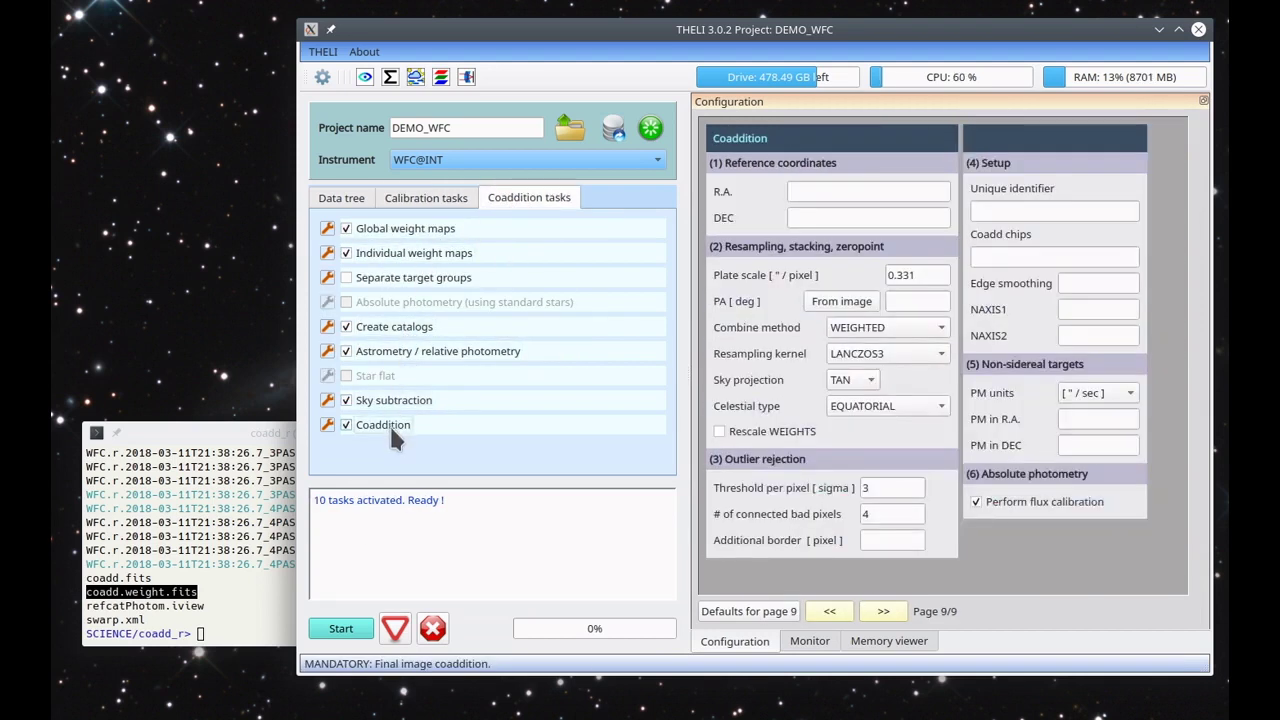
Run all activated tasks in one go and accept the Scamp astrometric solution, updating the FITS headers.
click(345, 628)
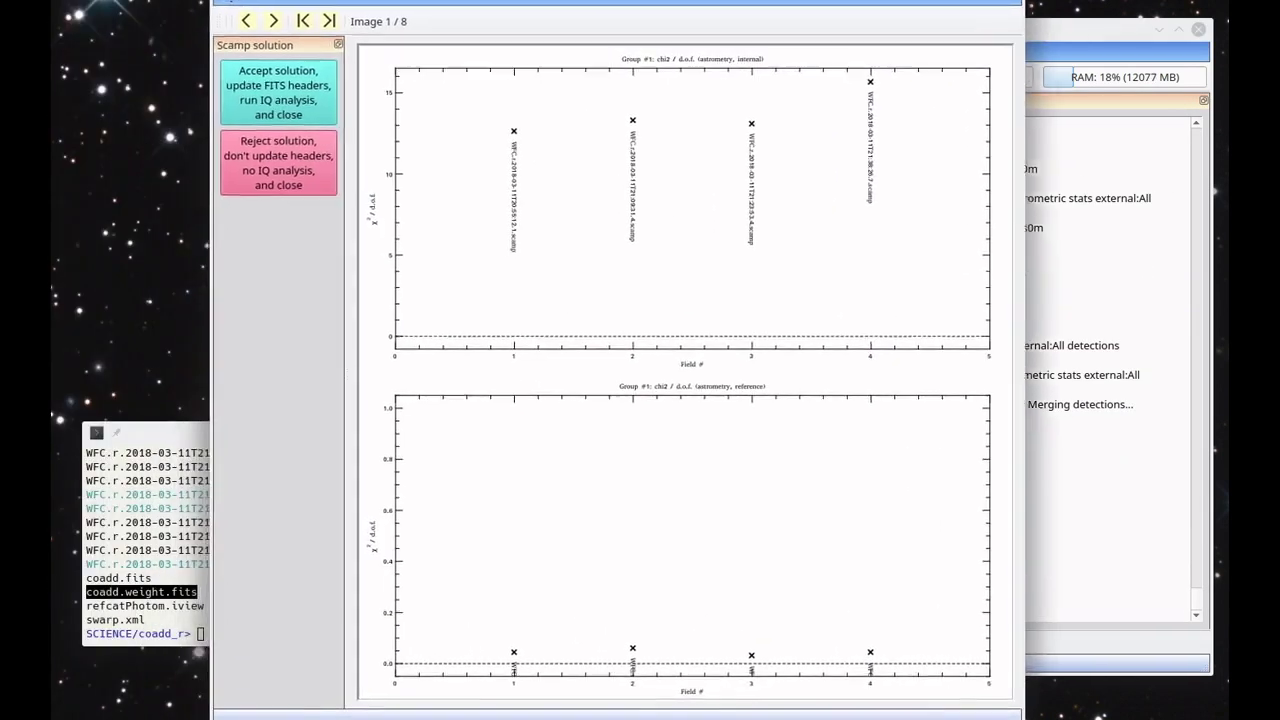
click(322, 95)
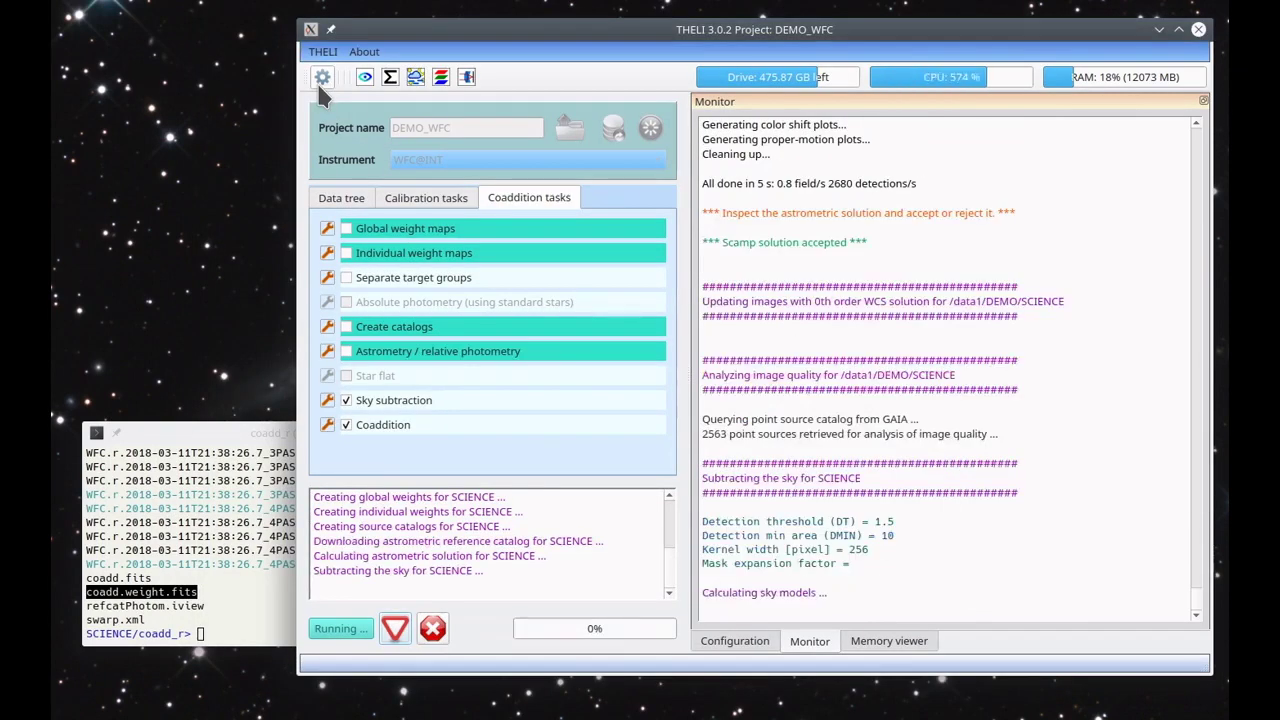